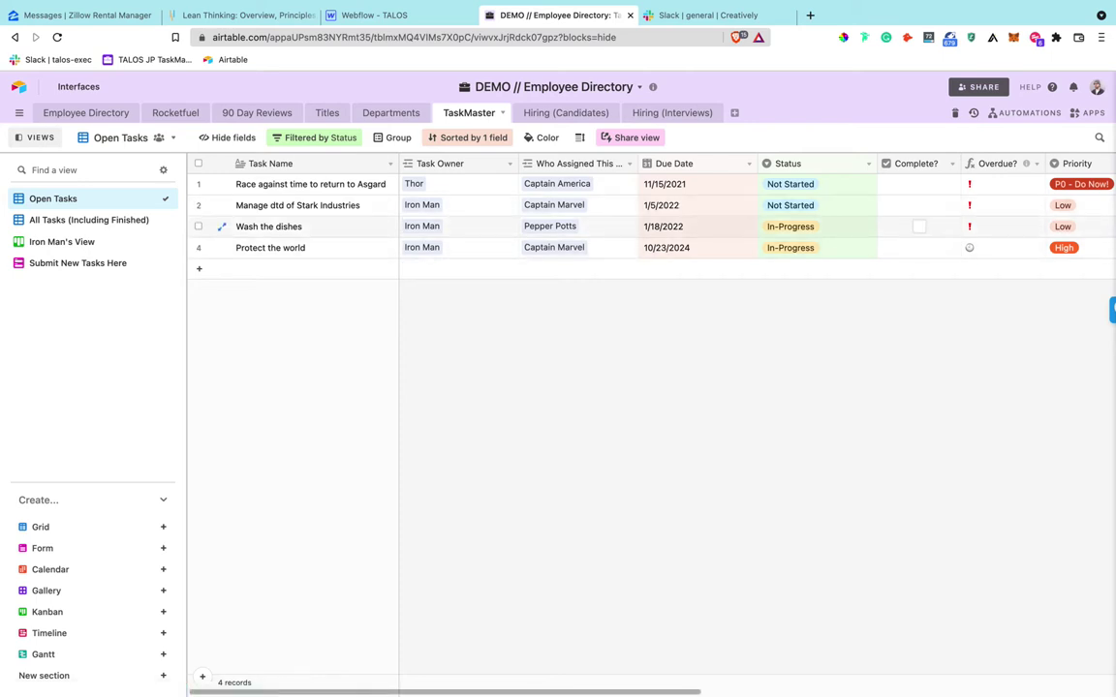
# Step: Examine the Overdue? field's formula in the Open Tasks view, including its emoji conditions, and close it without saving
pyautogui.hscroll(2, 755, 223)
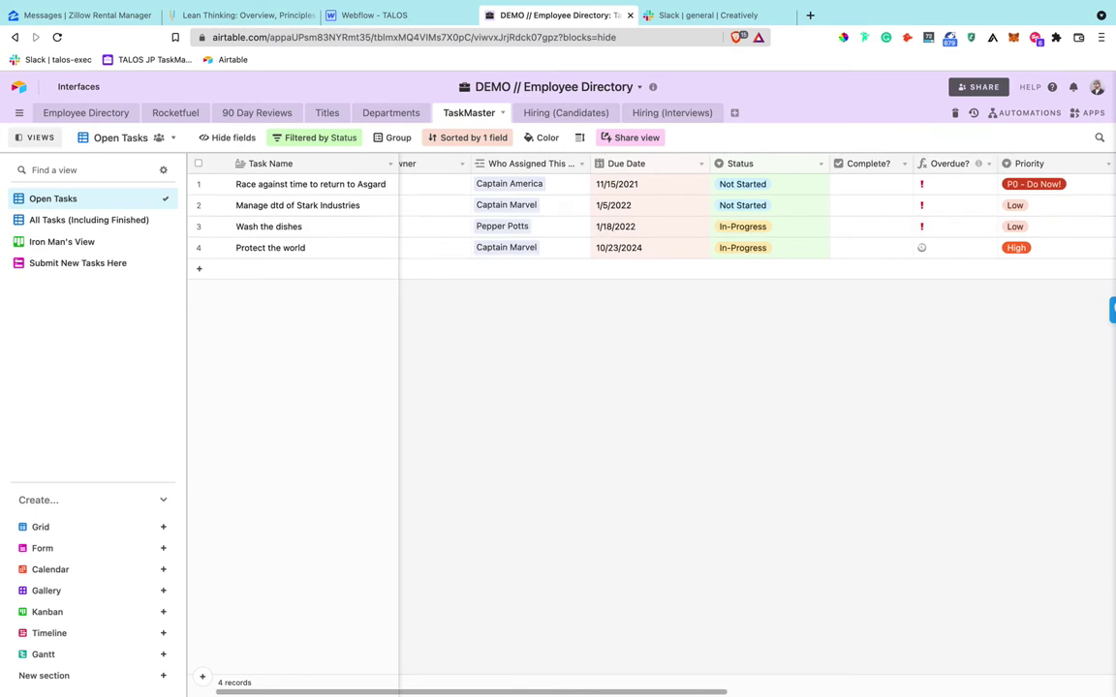
pyautogui.hscroll(10, 756, 223)
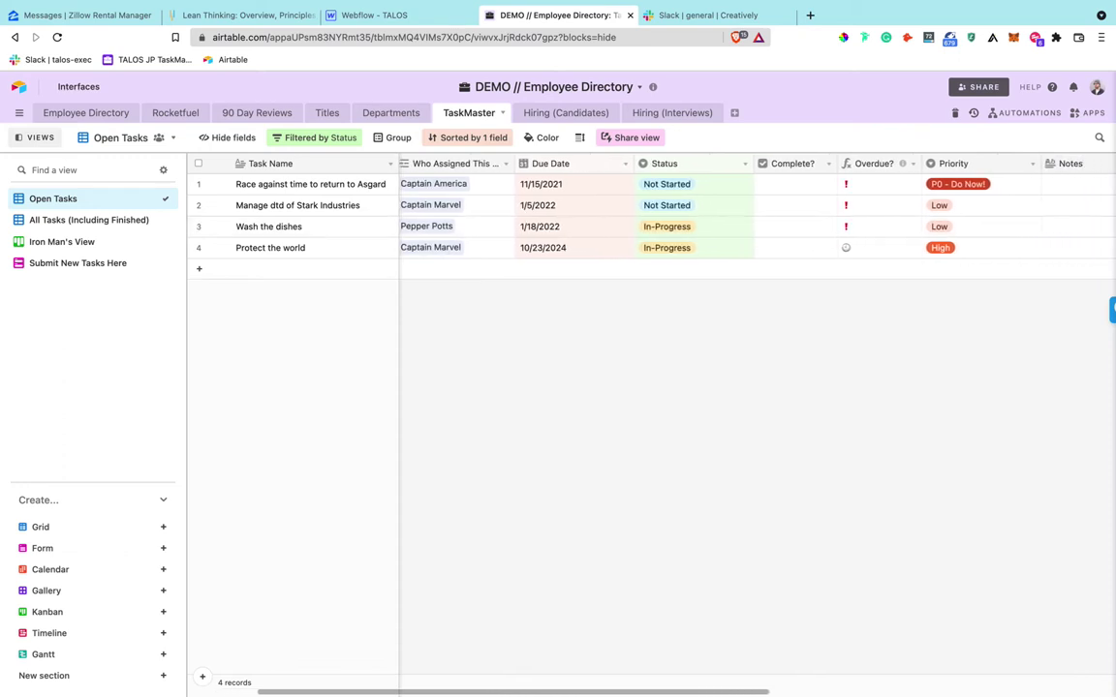
pyautogui.hscroll(-10, 756, 214)
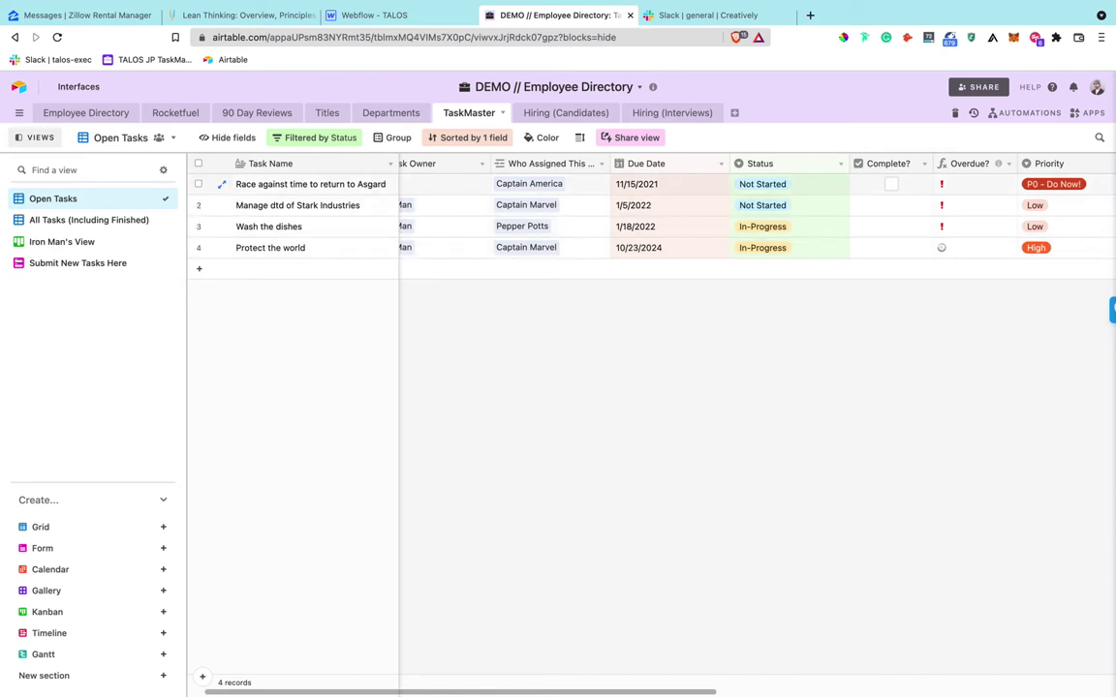
pyautogui.moveTo(997, 164)
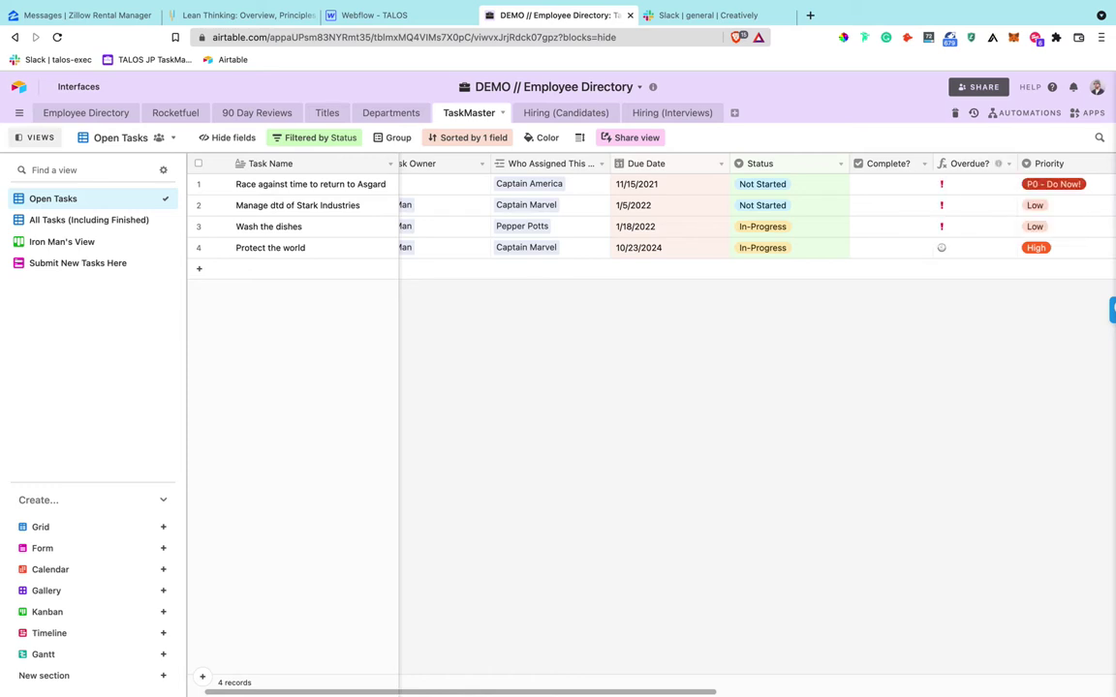
pyautogui.doubleClick(970, 164)
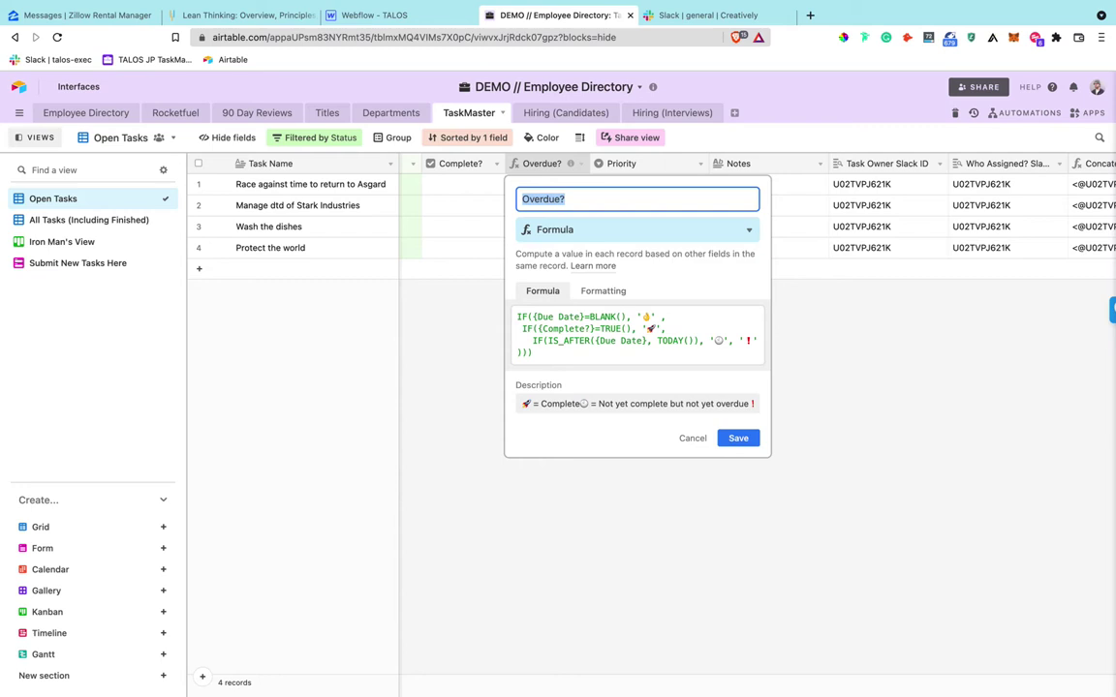
pyautogui.click(641, 318)
pyautogui.click(559, 329)
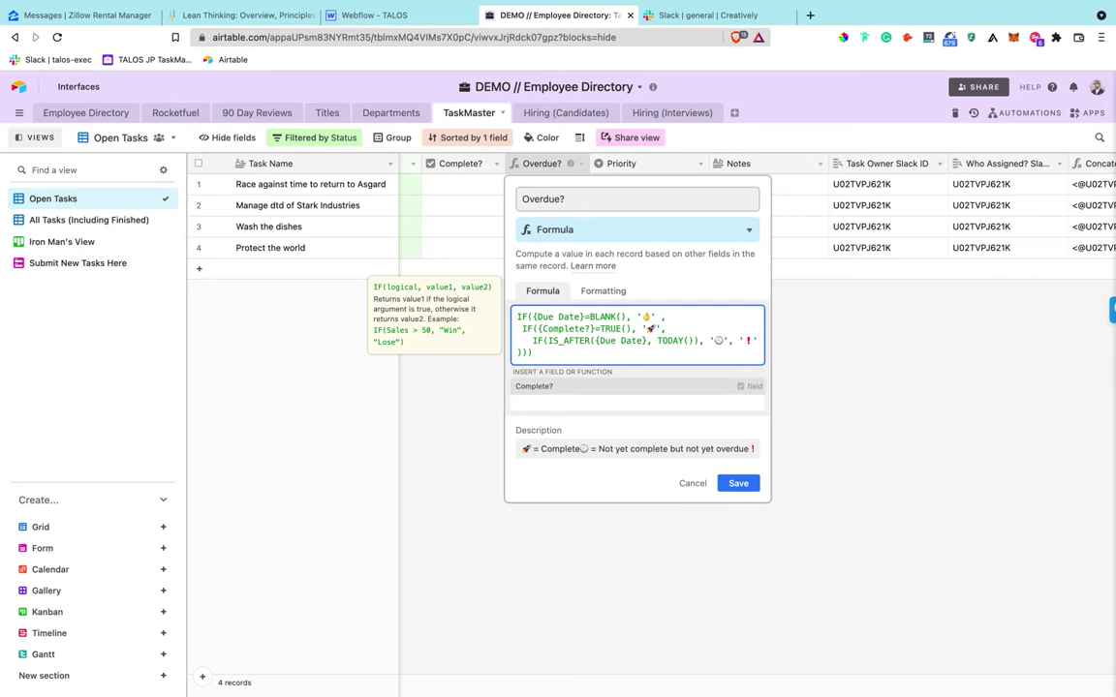
pyautogui.click(535, 353)
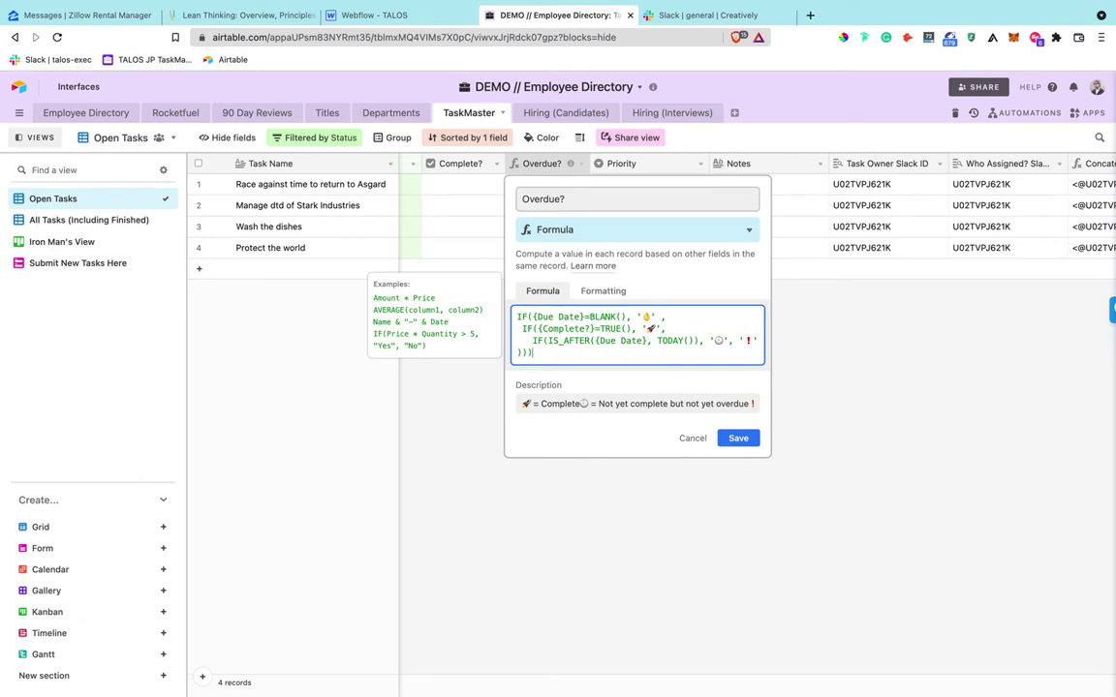
pyautogui.moveTo(715, 341); pyautogui.dragTo(724, 341)
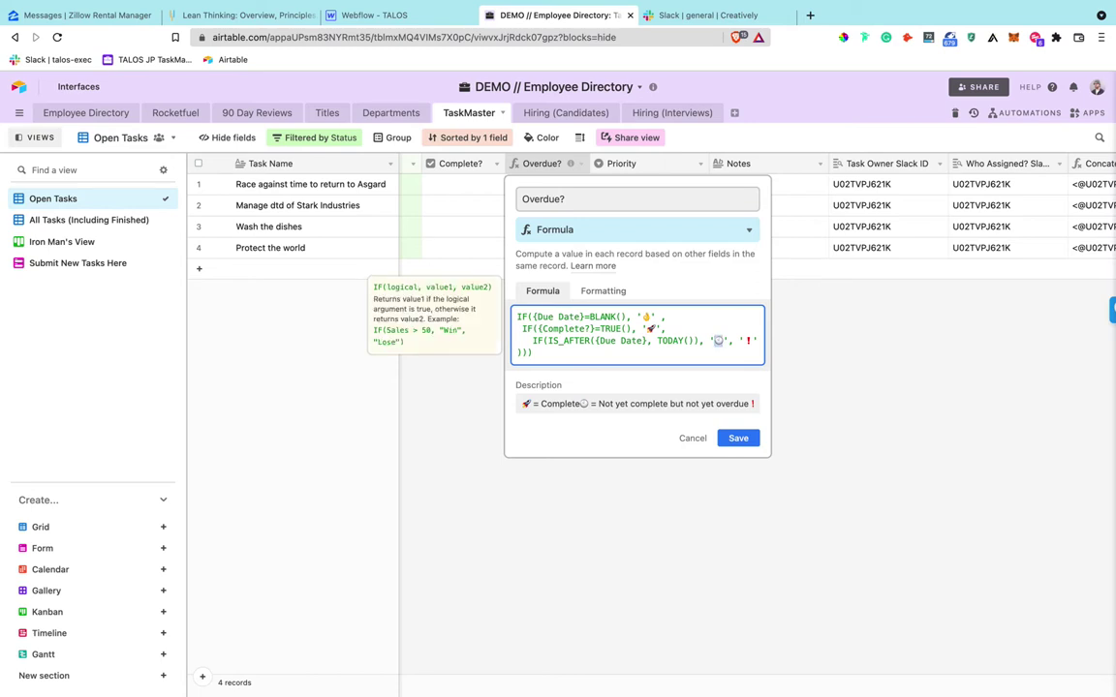
pyautogui.click(724, 341)
pyautogui.click(693, 439)
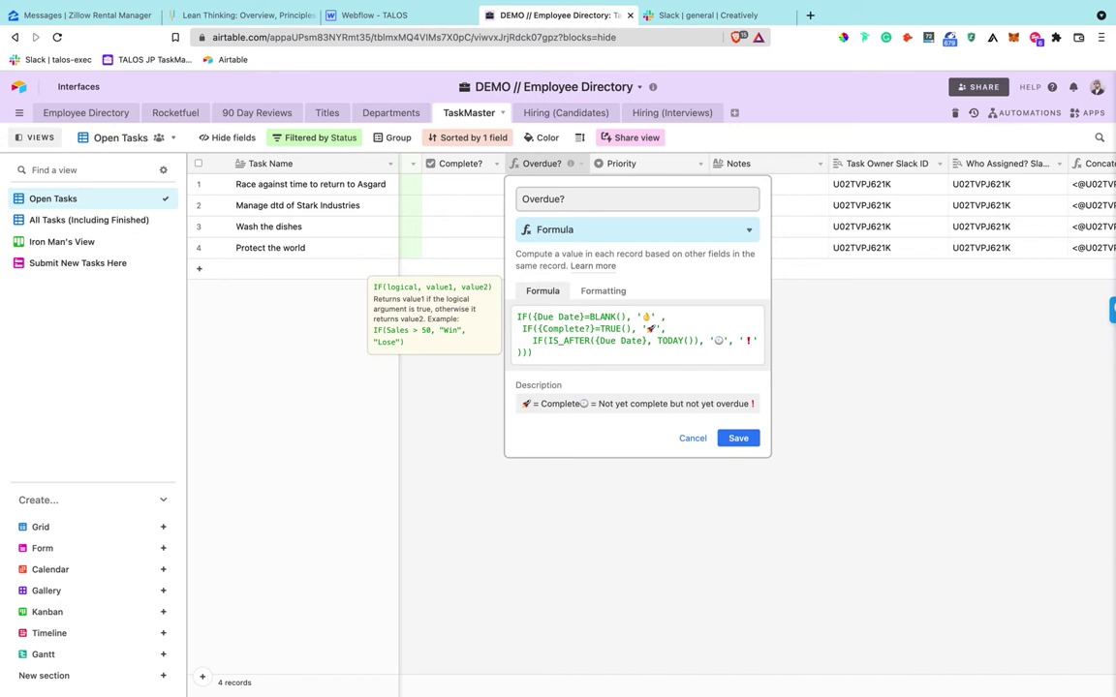
pyautogui.click(692, 439)
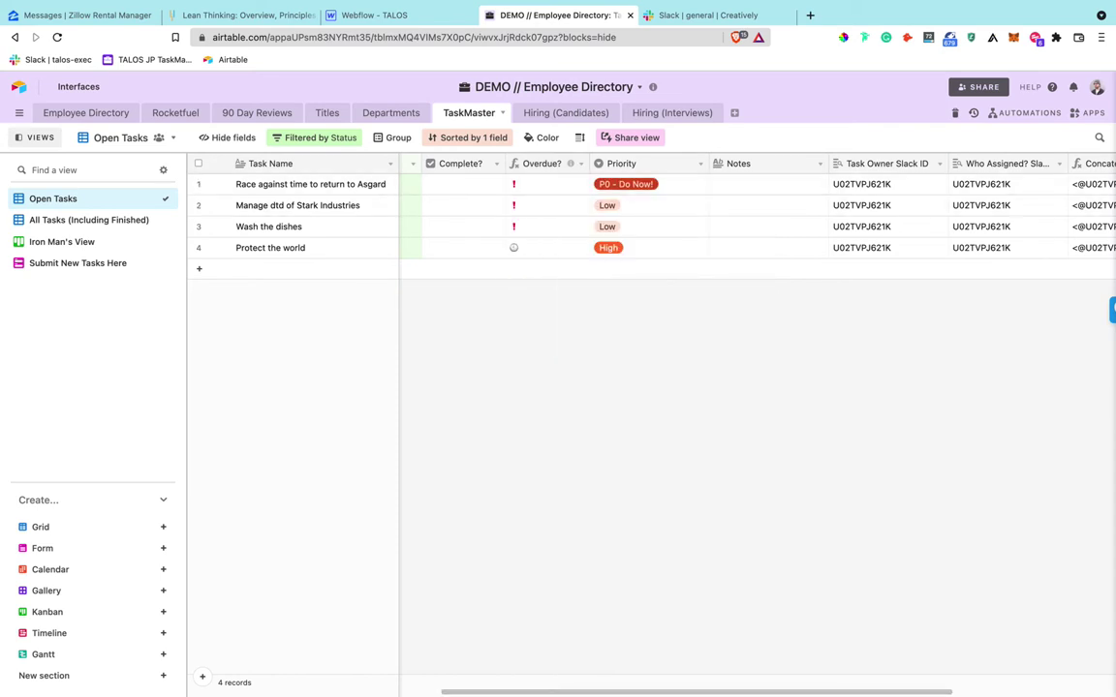
# Step: Review the Overdue Notification Automation's record-matching trigger and its Slack message action, including the full message template, and close the automation
pyautogui.click(1024, 112)
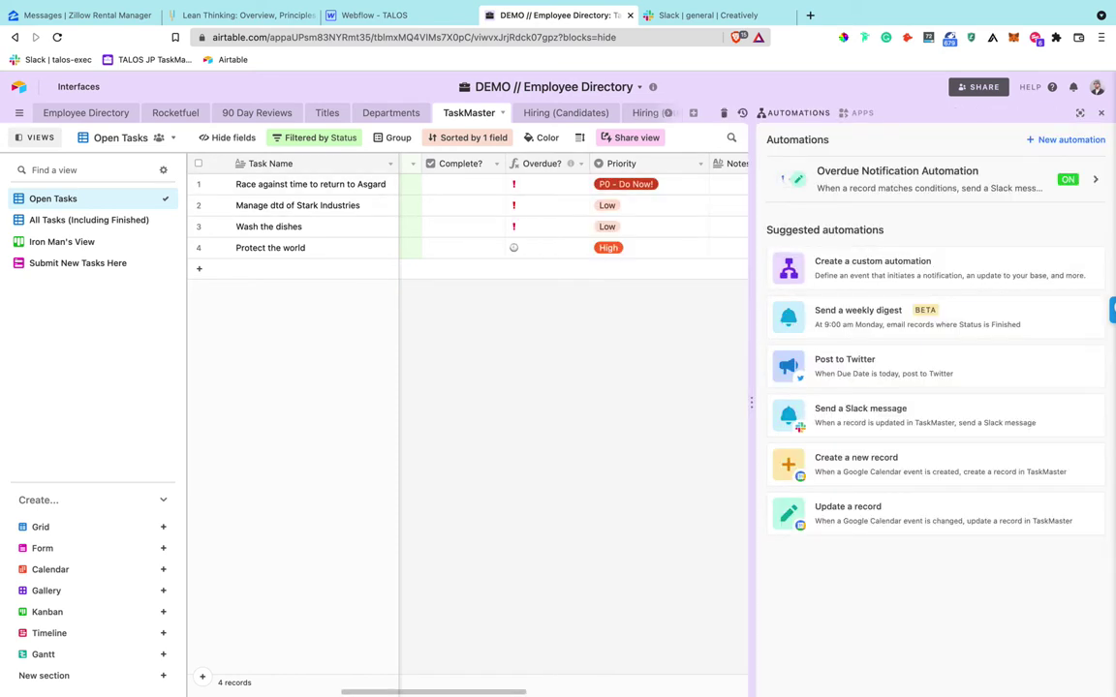
pyautogui.click(930, 179)
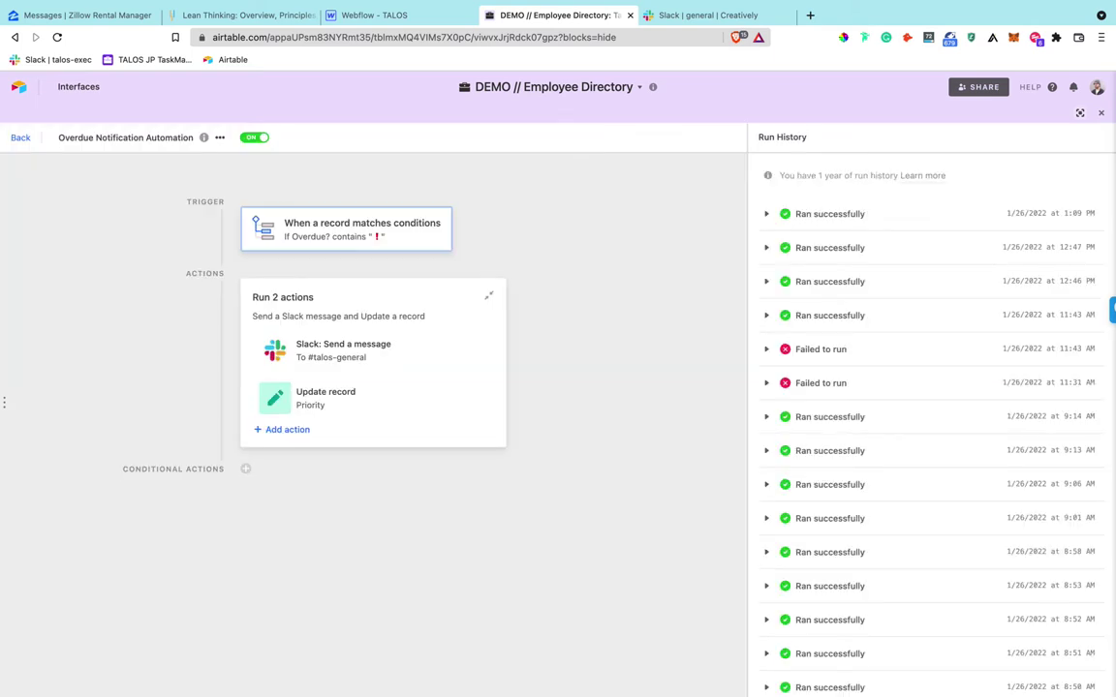
pyautogui.click(346, 230)
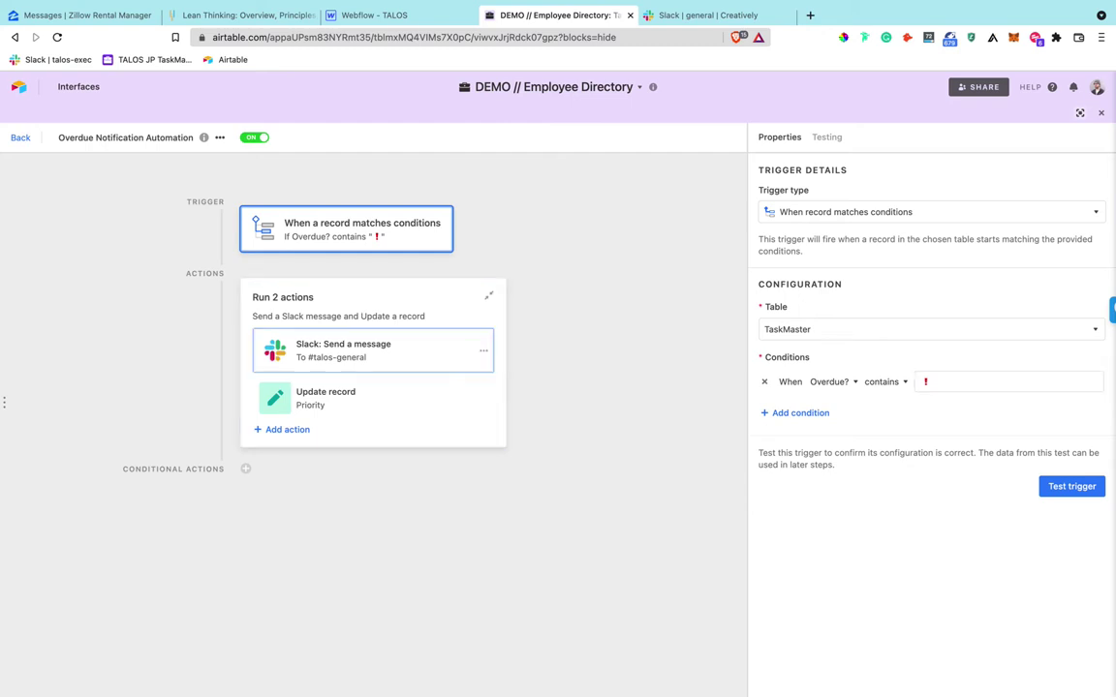
pyautogui.click(373, 350)
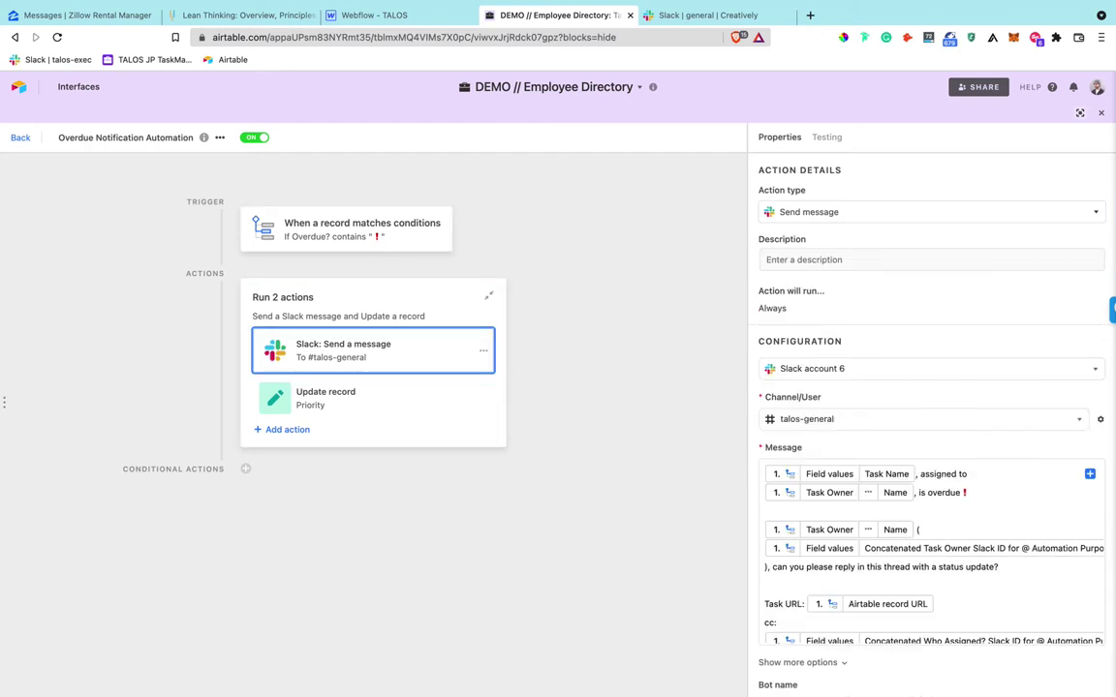
pyautogui.scroll(-1, 930, 465)
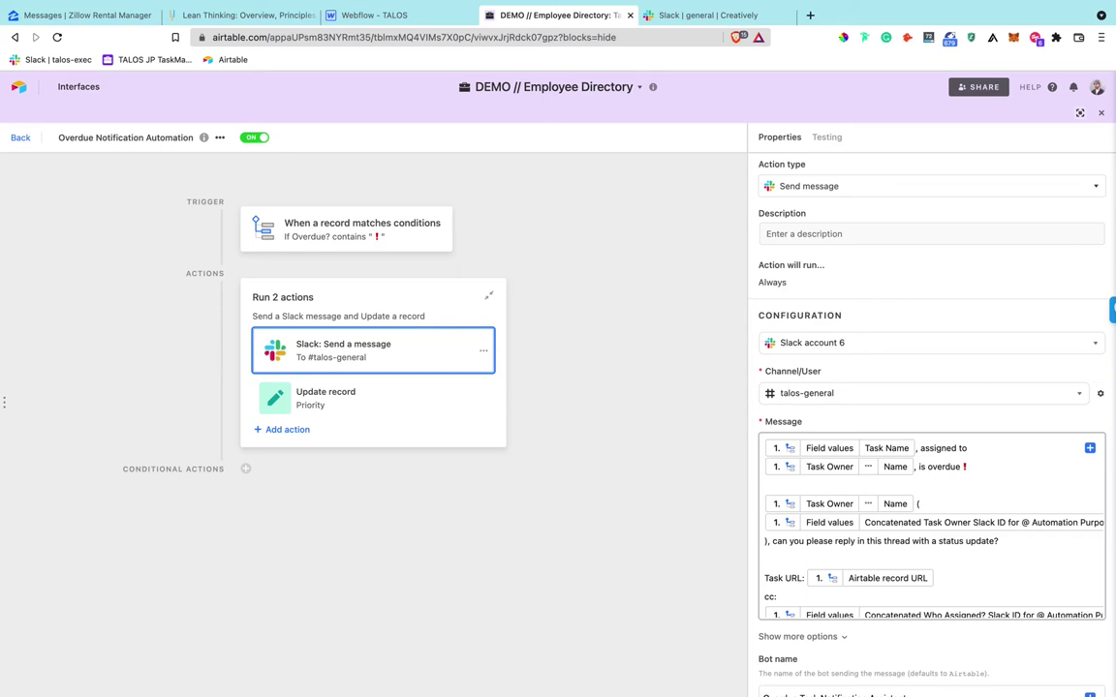
pyautogui.scroll(-1, 930, 528)
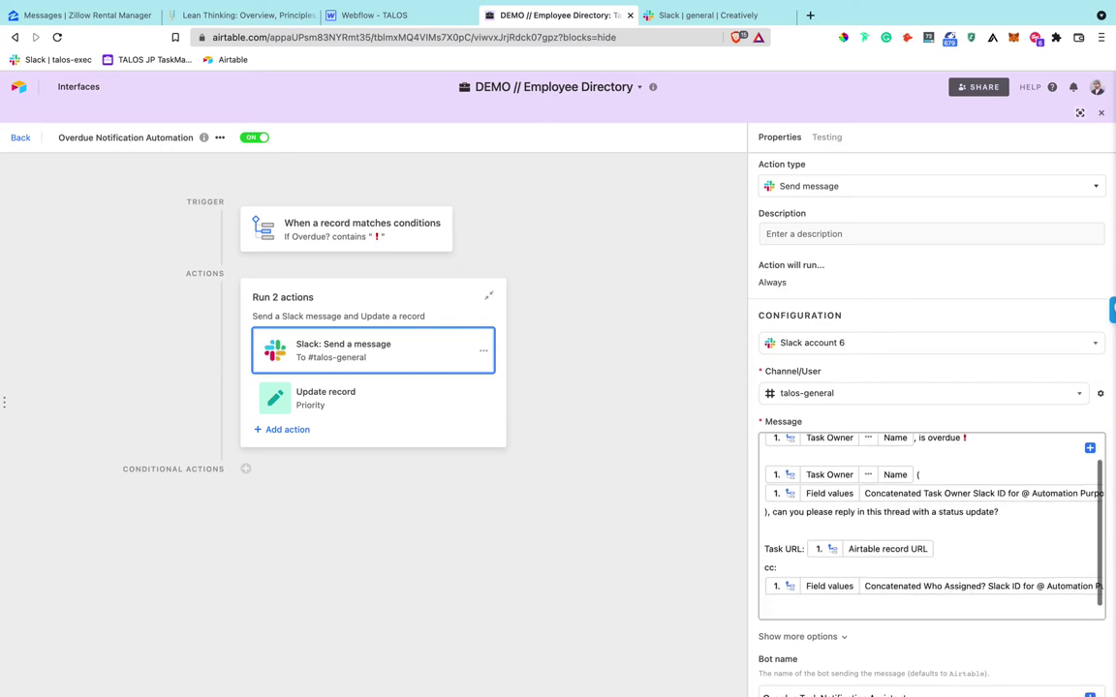
pyautogui.scroll(-1, 930, 528)
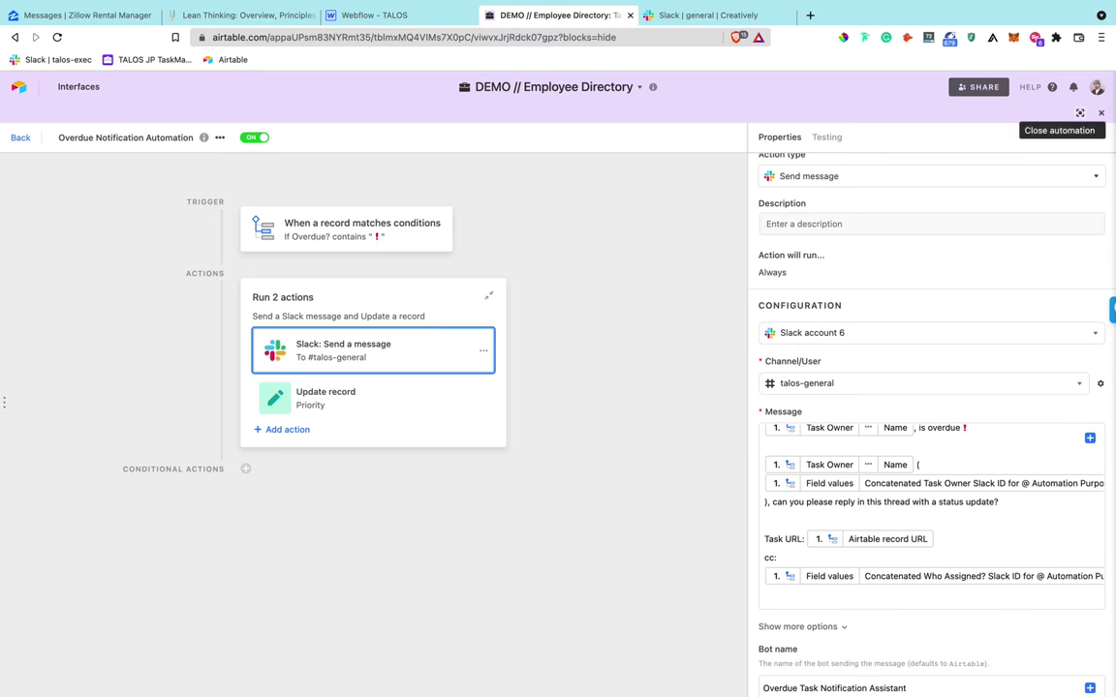
pyautogui.click(1101, 113)
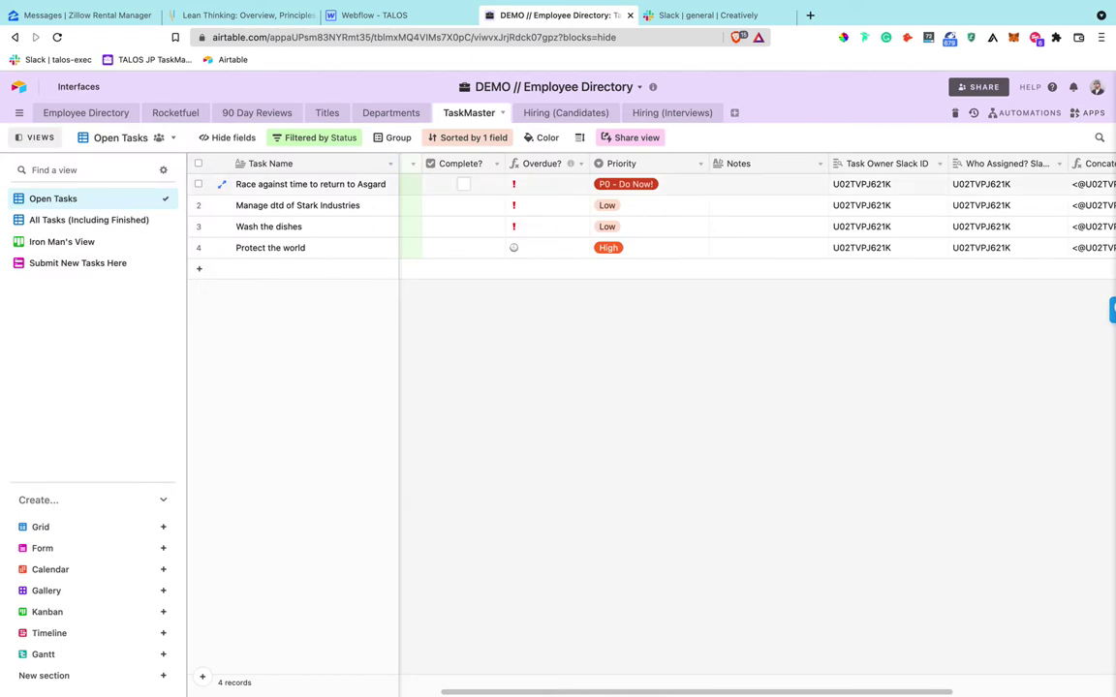
# Step: Inspect the Concatenated Who Assigned? Slack ID formula and the Who Assigned? Slack ID lookup configuration without changing either
pyautogui.hscroll(6, 756, 223)
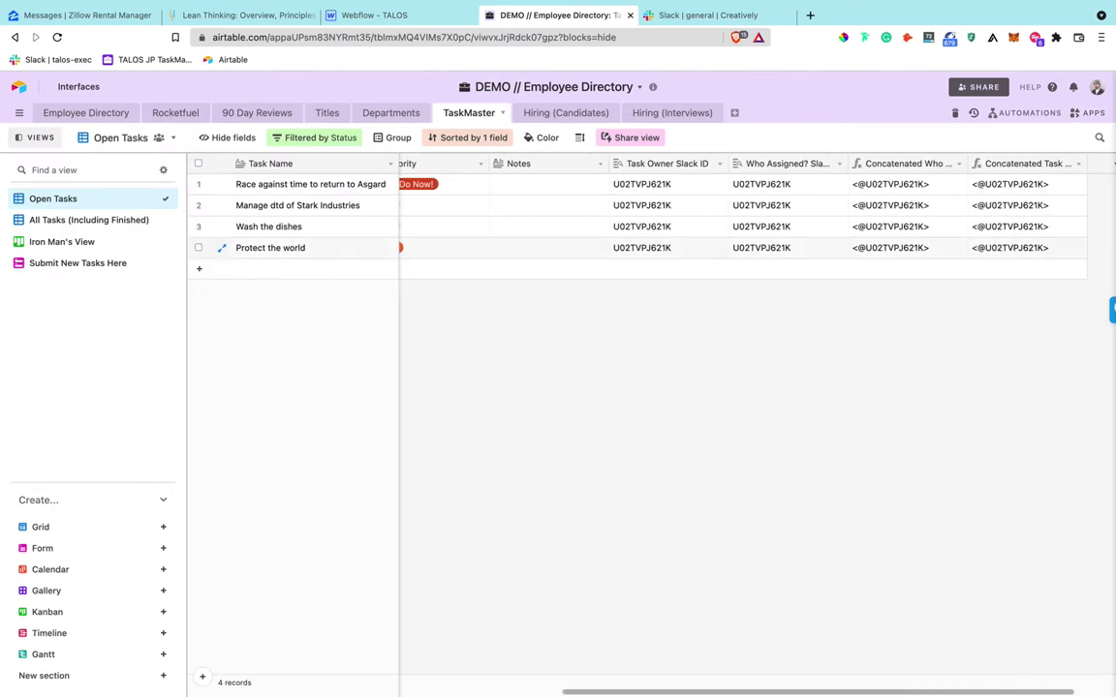
pyautogui.doubleClick(908, 164)
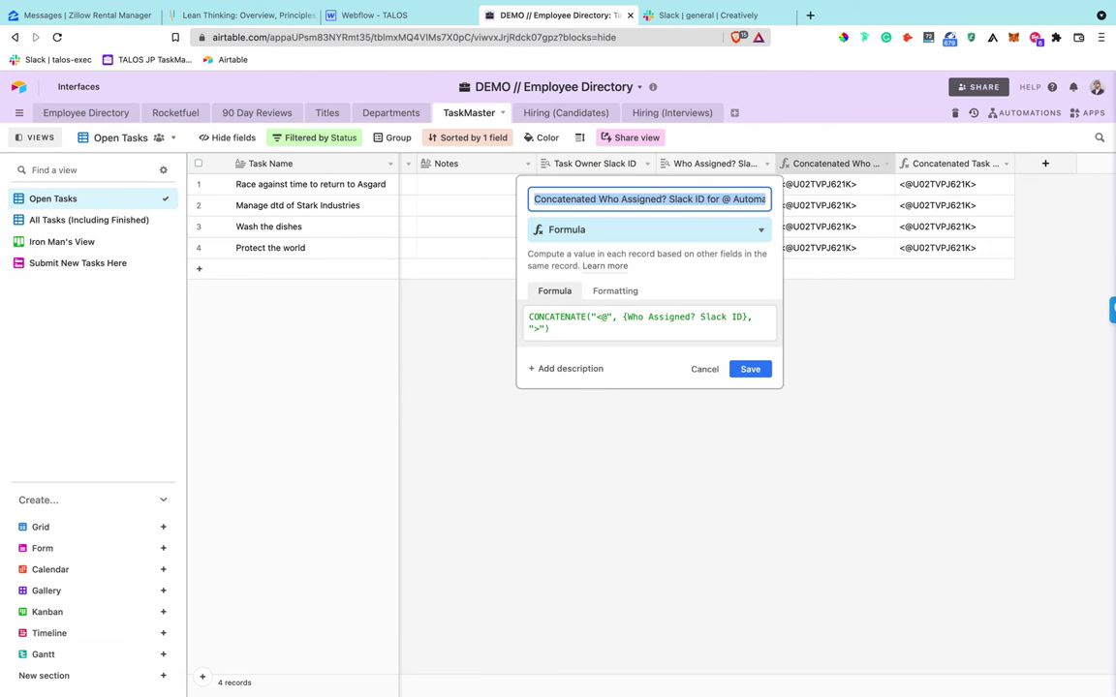
pyautogui.click(705, 369)
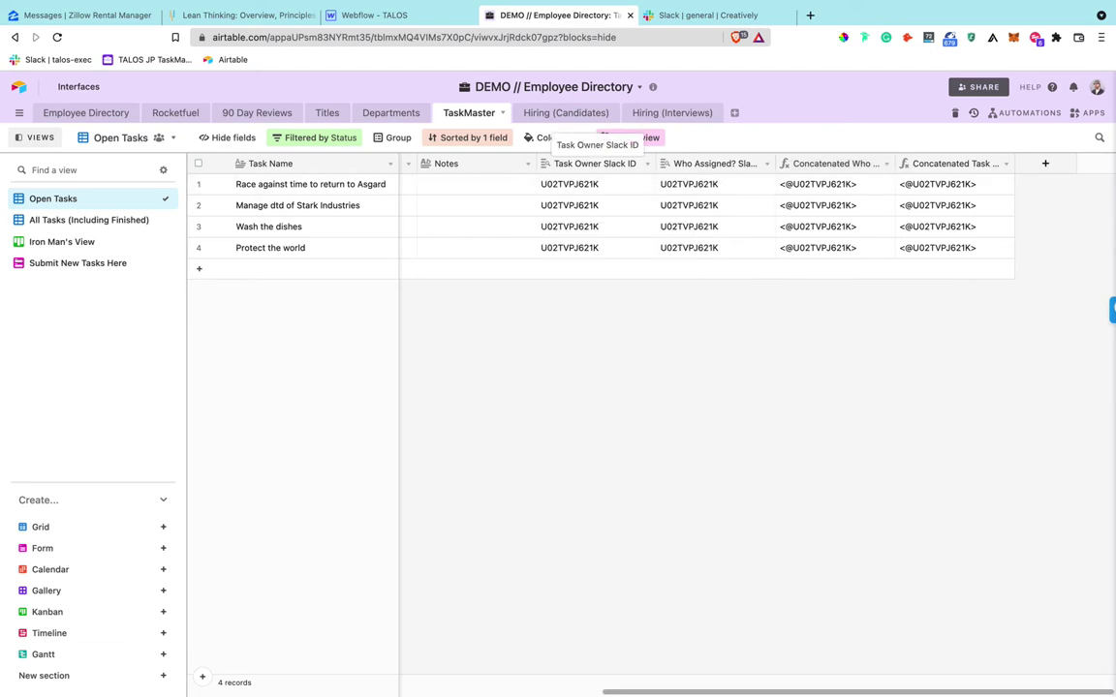
pyautogui.doubleClick(715, 163)
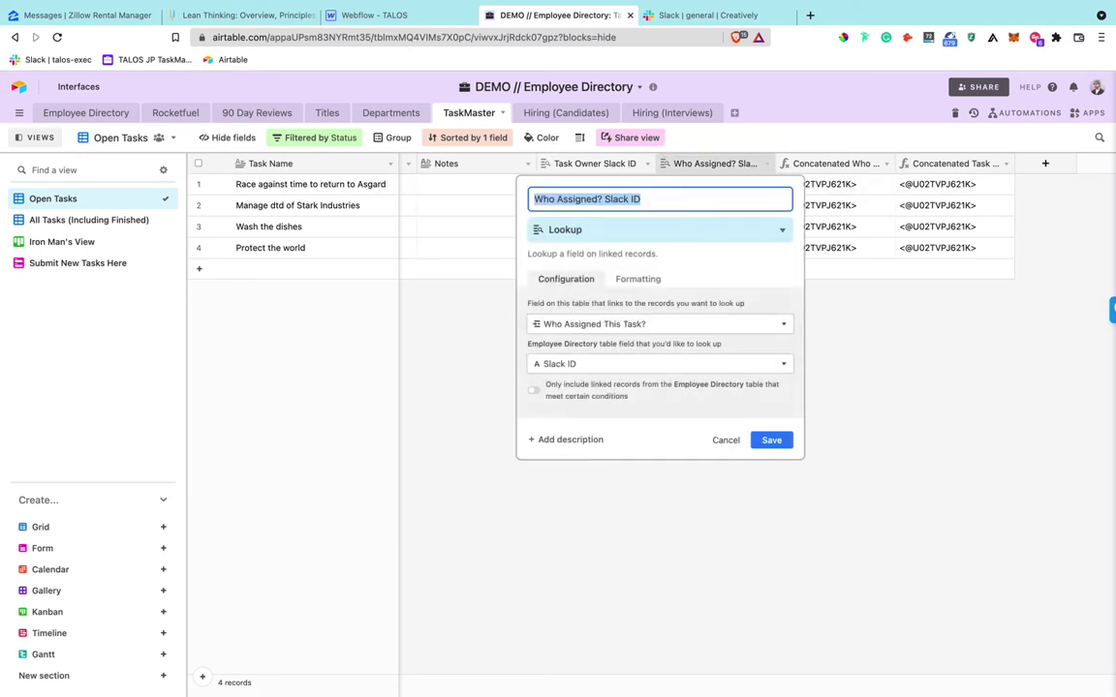
pyautogui.press('Escape')
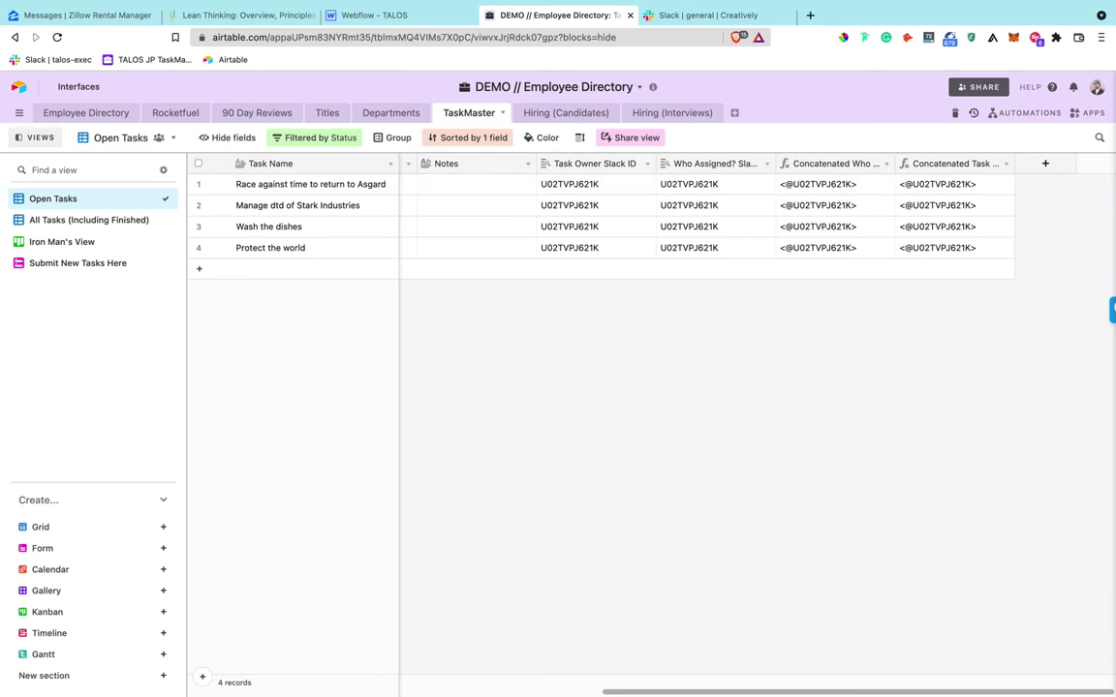
# Step: Check the Slack ID field for all employees in the Employee Directory table
pyautogui.click(85, 113)
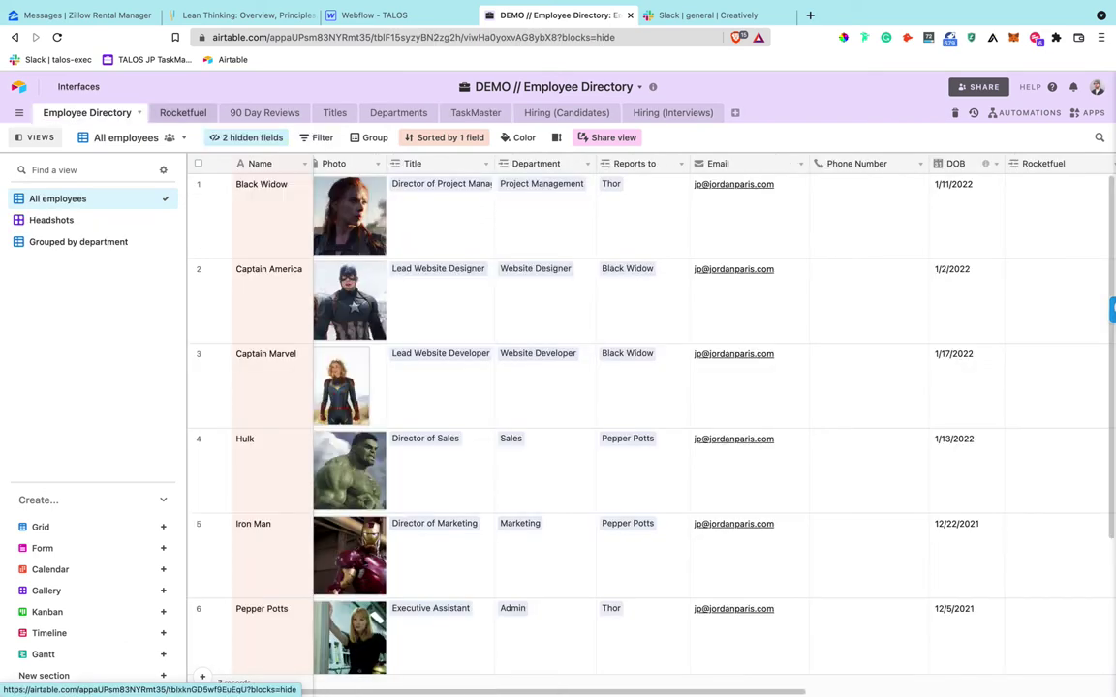
pyautogui.hscroll(5, 649, 417)
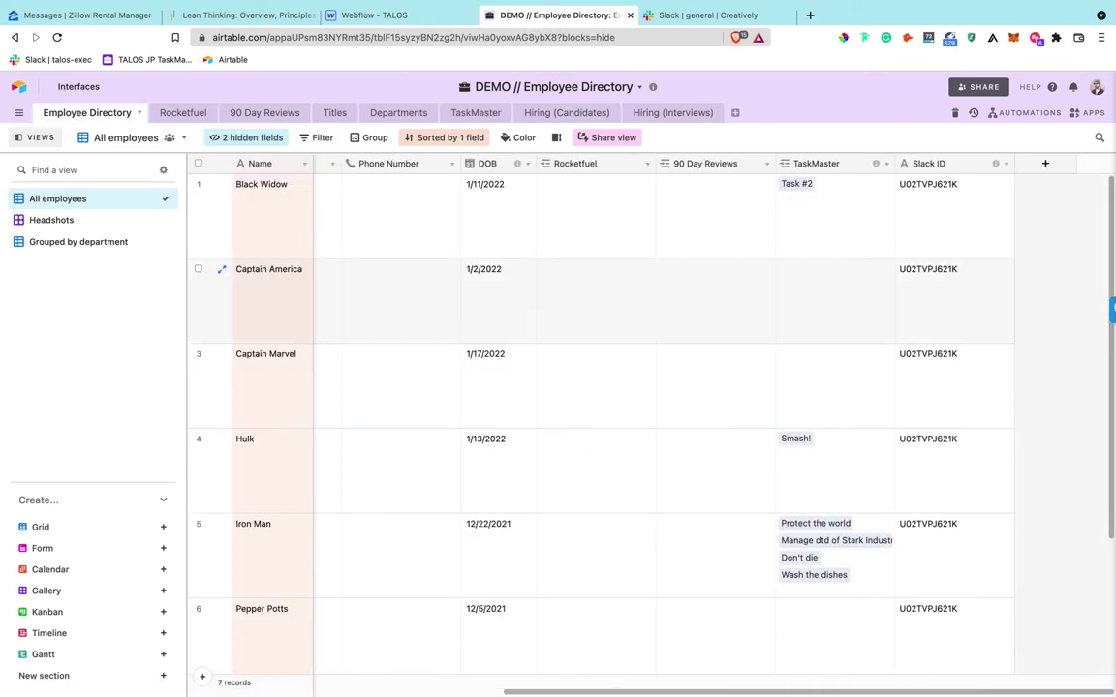
pyautogui.scroll(-3, 204, 523)
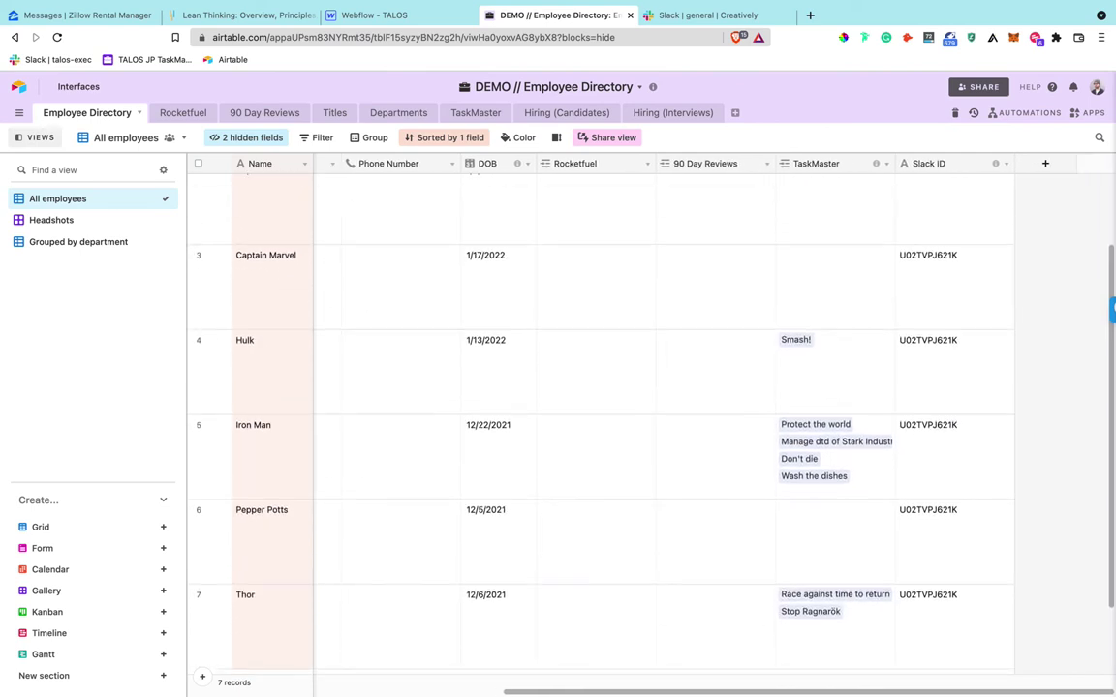
pyautogui.scroll(3, 630, 416)
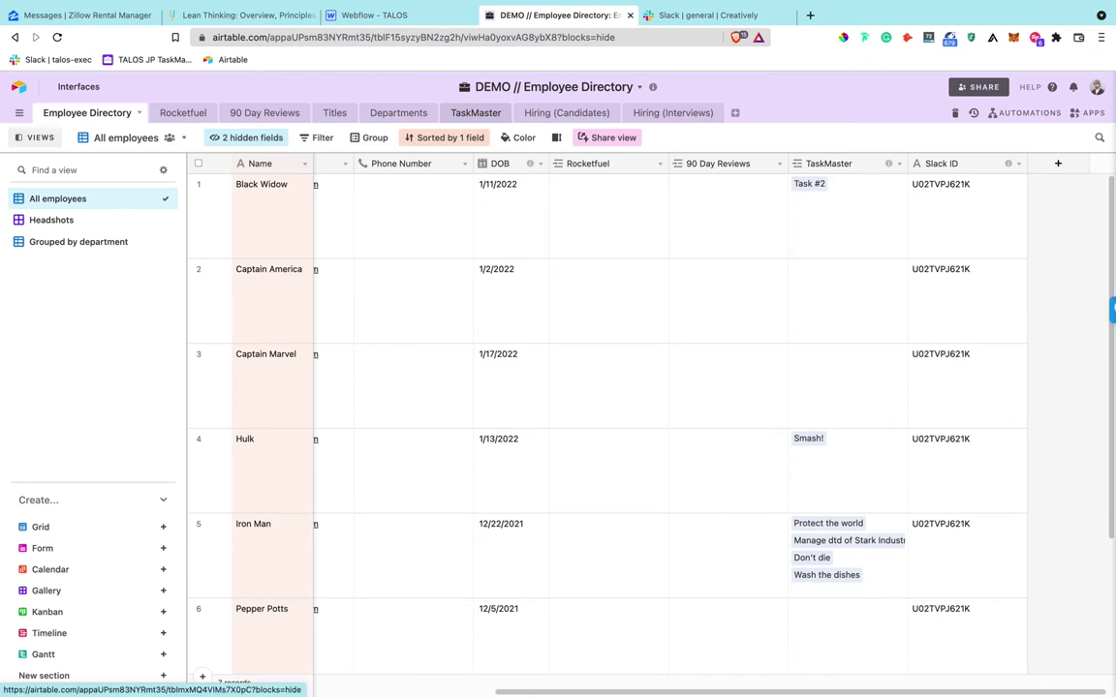
# Step: Return to the TaskMaster table and recheck the formula that wraps the assigner's Slack ID, leaving it unchanged
pyautogui.click(476, 112)
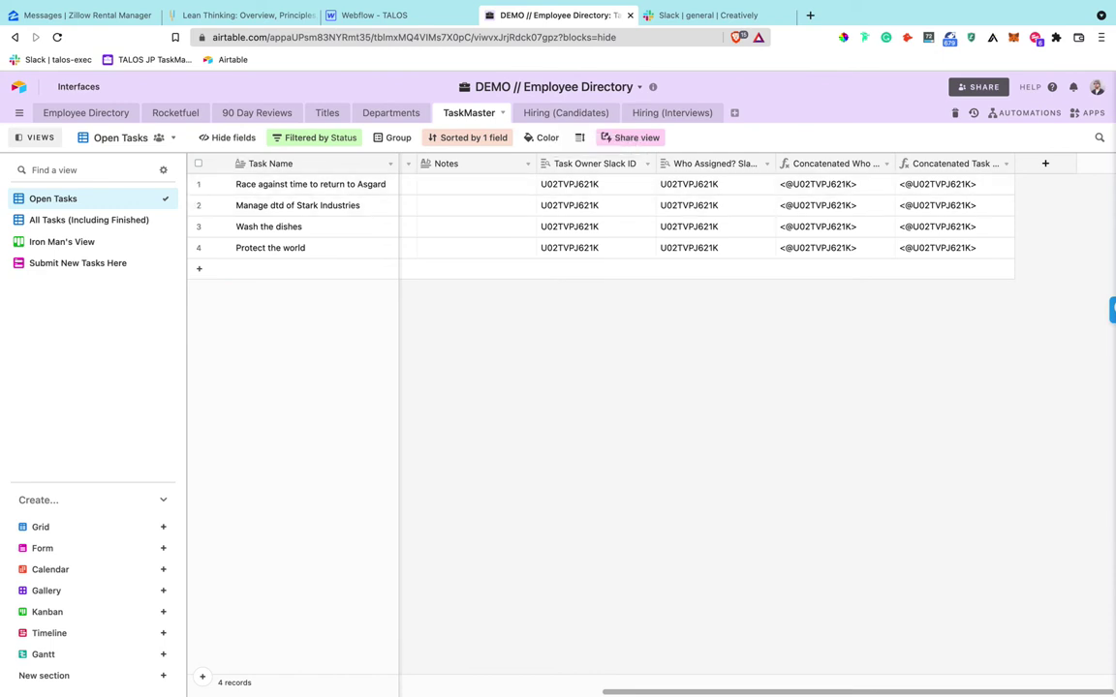
pyautogui.doubleClick(835, 164)
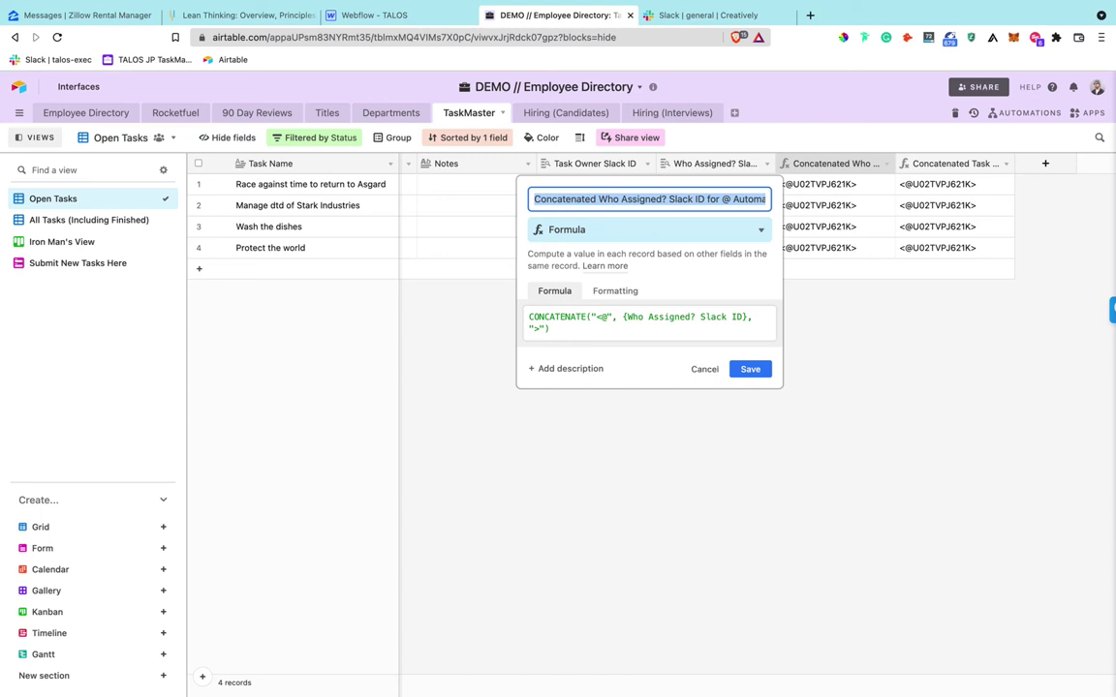
pyautogui.click(704, 369)
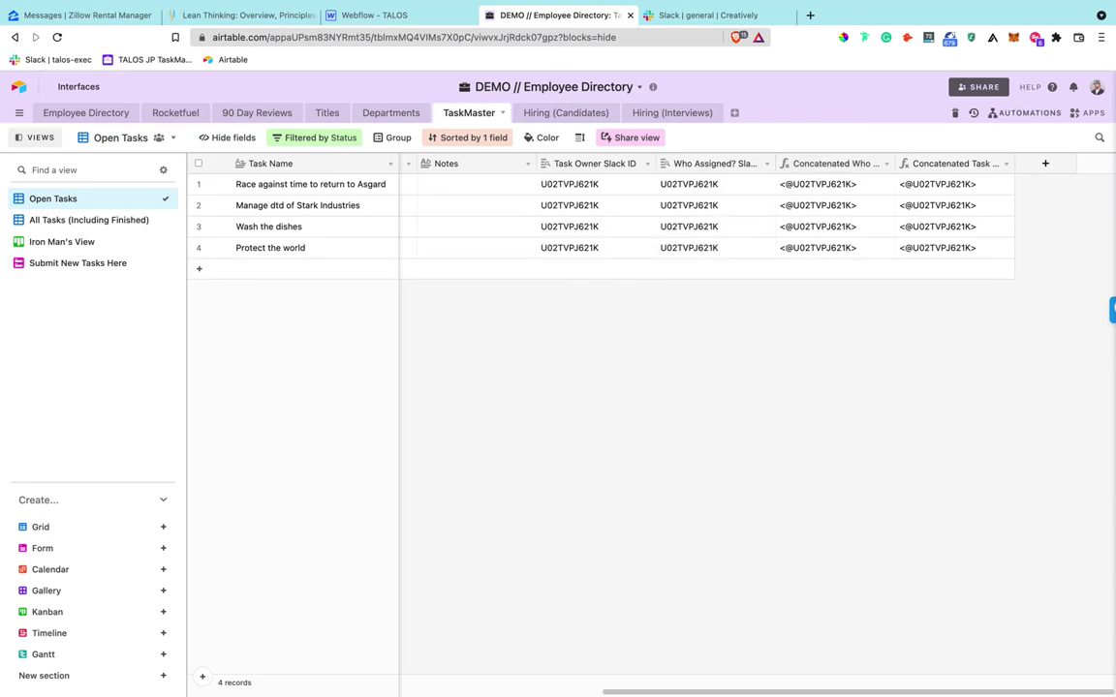
# Step: Insert the trigger record's Concatenated Task Owner Slack ID field into the Slack message of the Overdue Notification Automation
pyautogui.click(1025, 113)
pyautogui.click(897, 179)
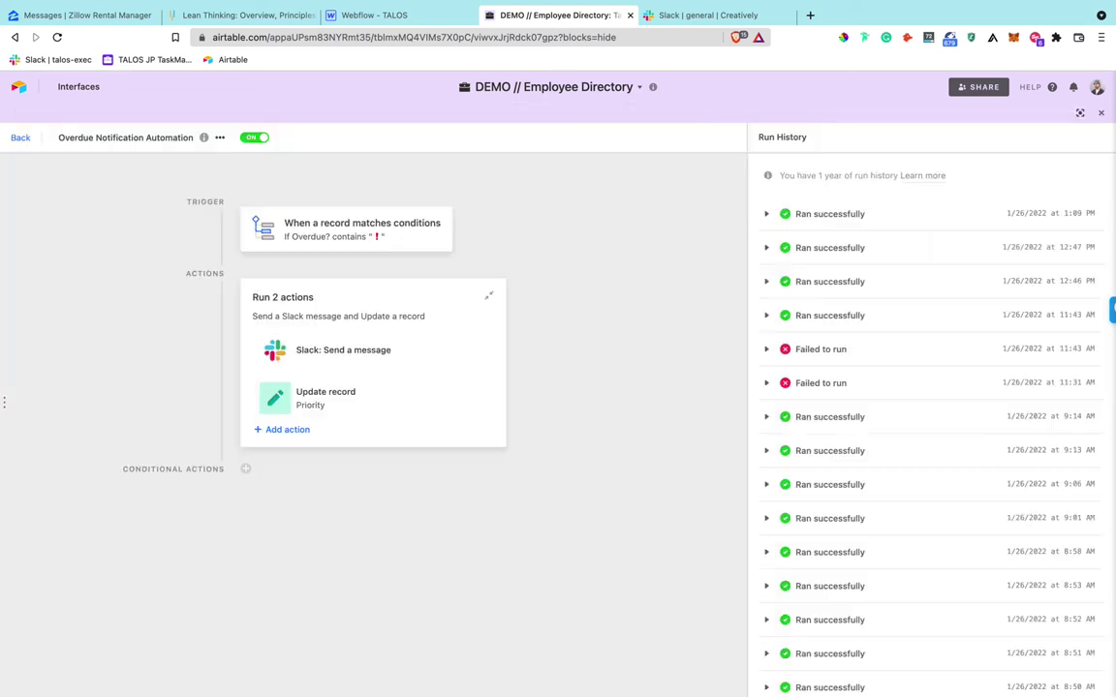
pyautogui.click(373, 351)
pyautogui.scroll(-1, 932, 552)
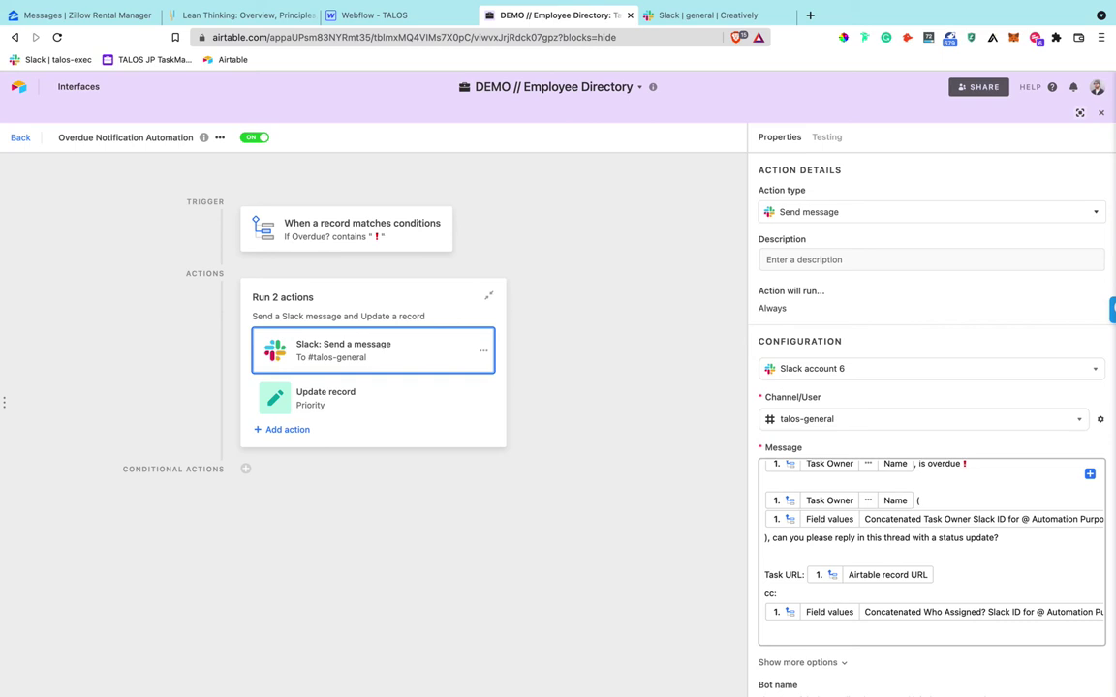
pyautogui.click(1090, 474)
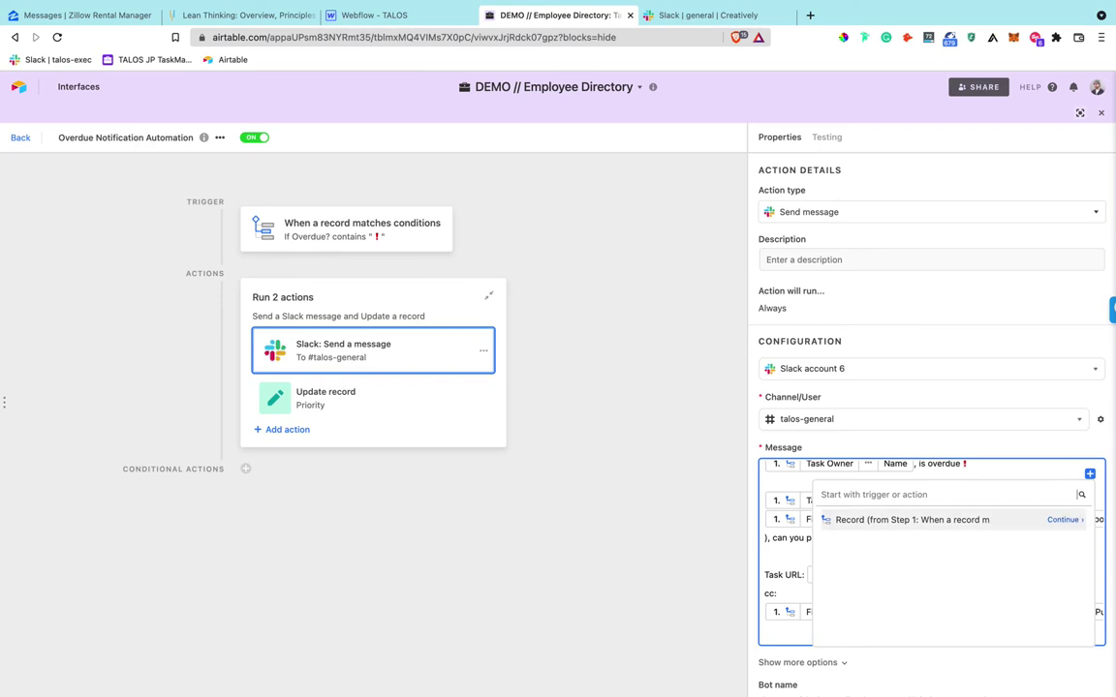
pyautogui.click(1061, 519)
pyautogui.scroll(-5, 969, 562)
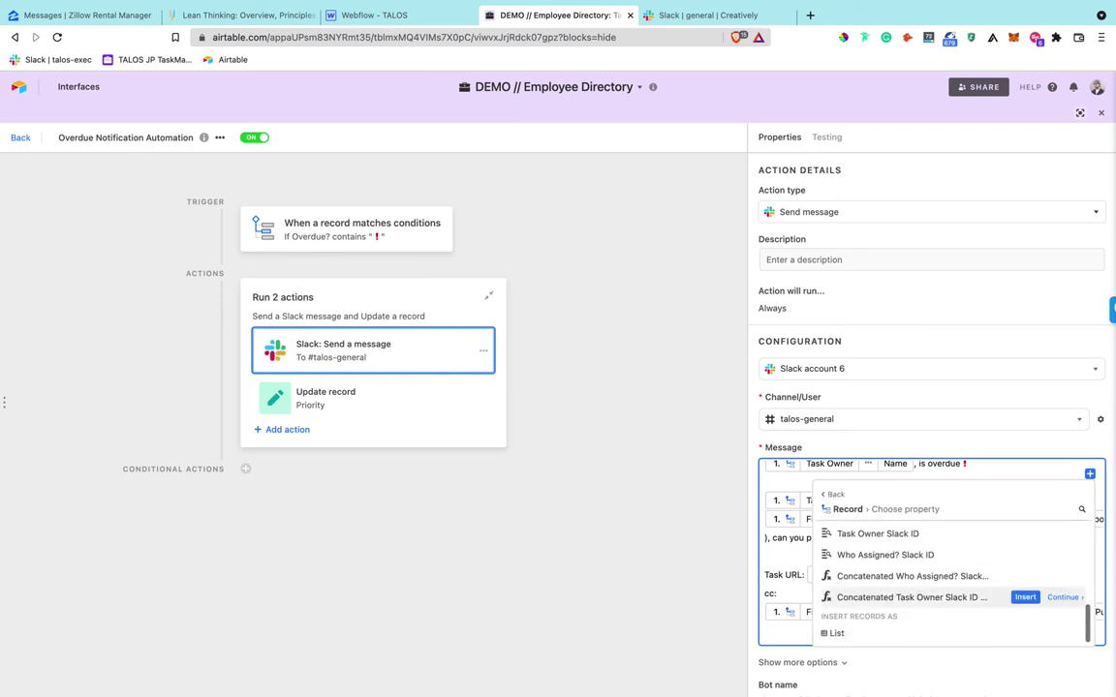
pyautogui.click(1024, 596)
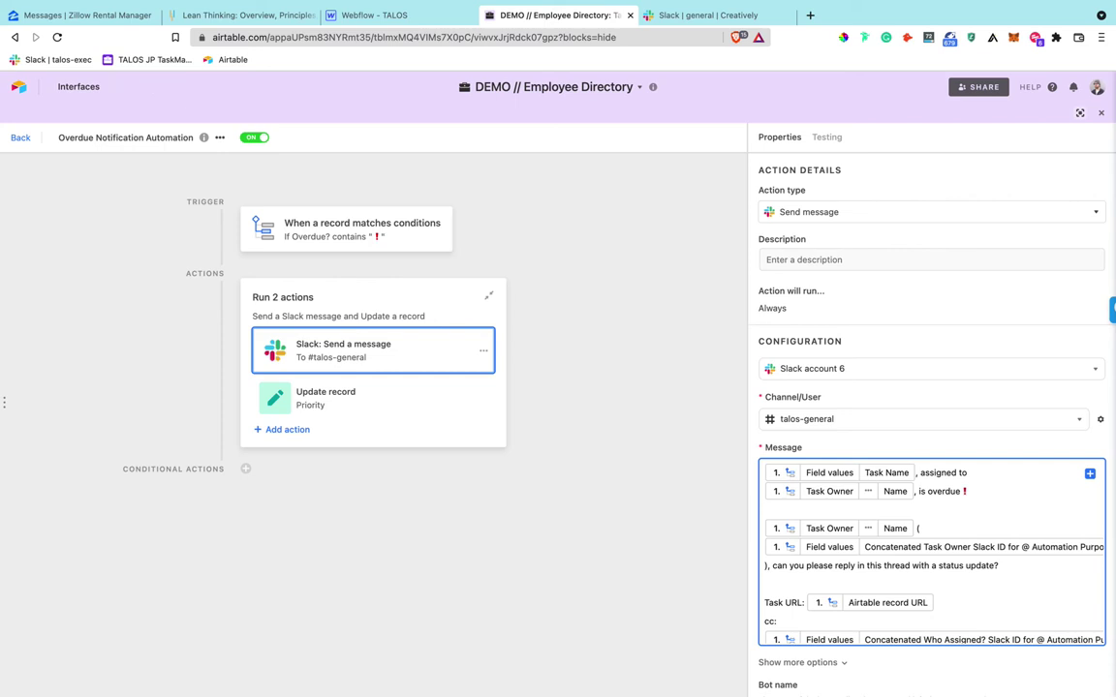
# Step: Review the automation's Update record action for the Priority field and check the Overdue? and Priority columns in the TaskMaster table
pyautogui.click(372, 398)
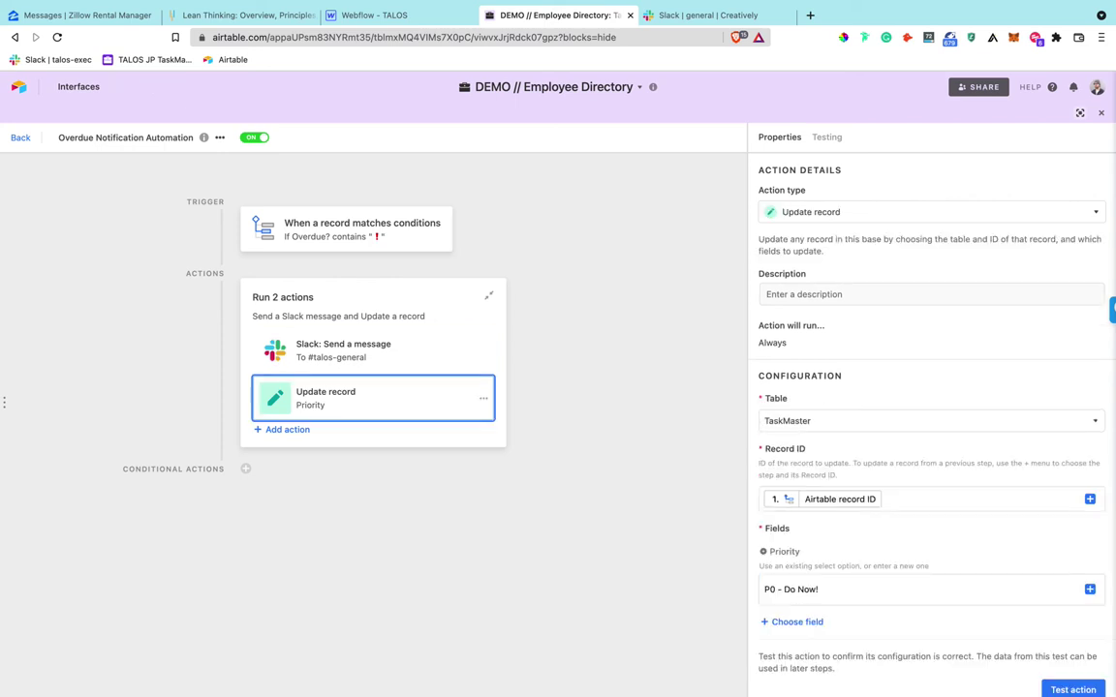
pyautogui.scroll(-2, 929, 436)
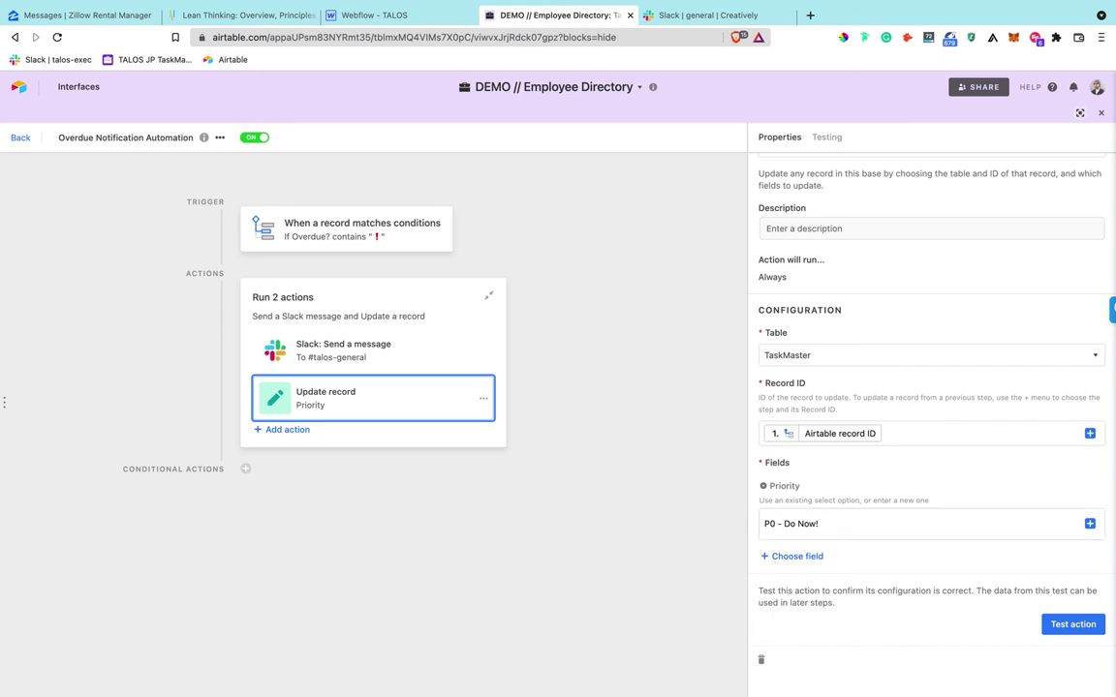
pyautogui.click(1101, 113)
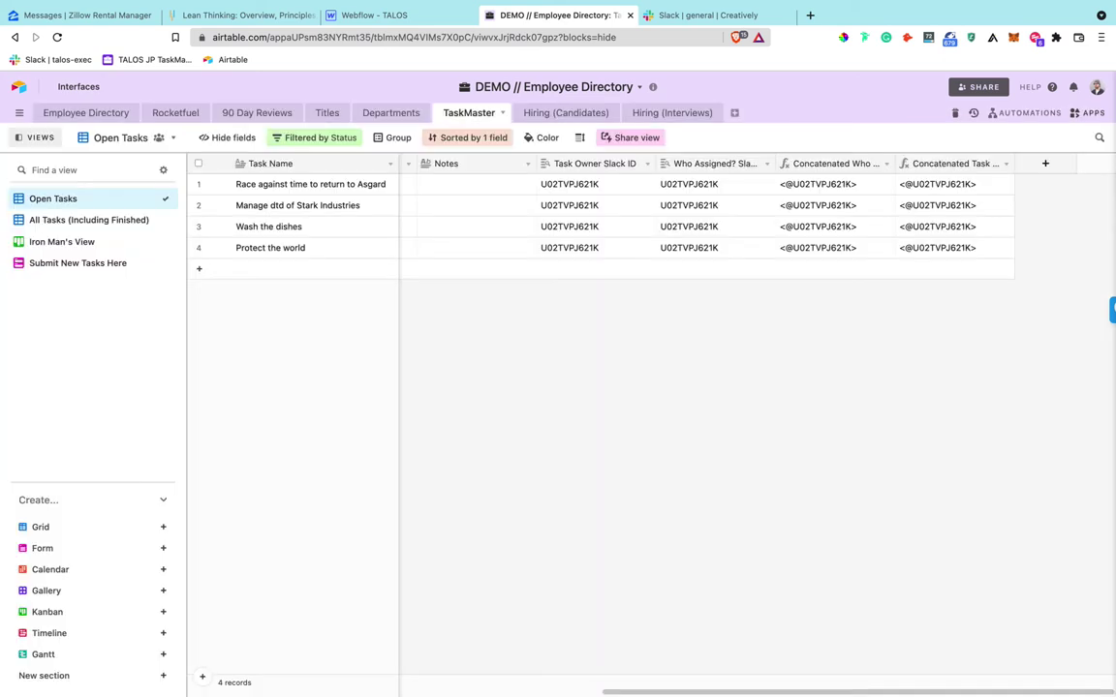
pyautogui.hscroll(-4, 755, 407)
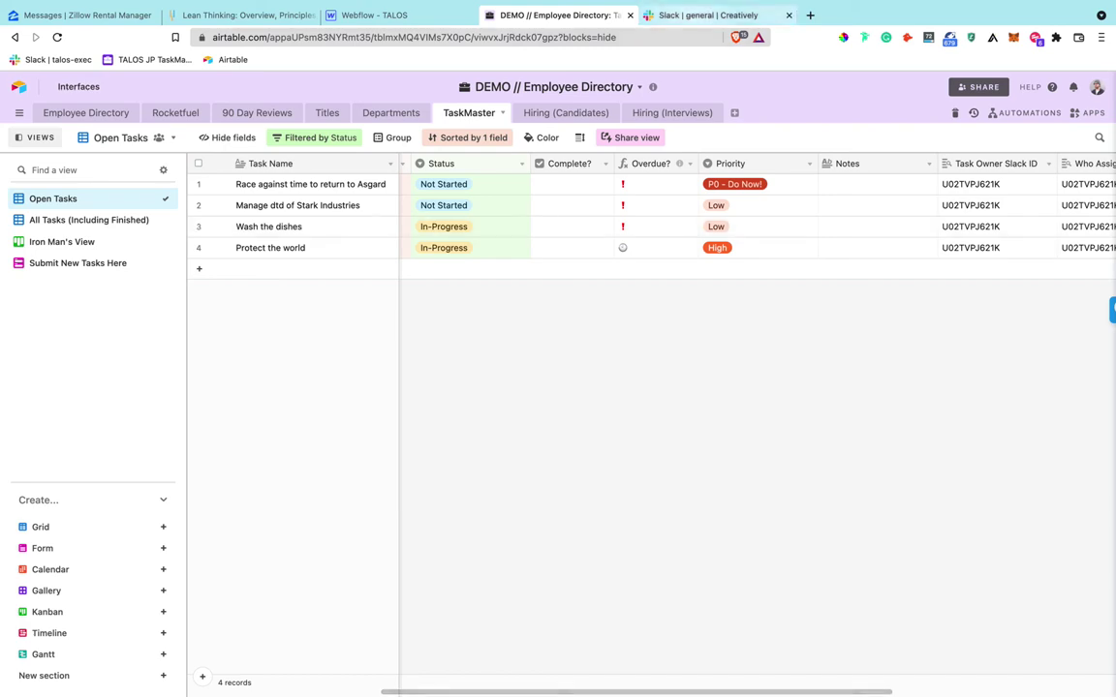
# Step: Switch to Slack and examine the Overdue Task Notification Assistant message in #general, including its task owner tag and CC line
pyautogui.click(707, 14)
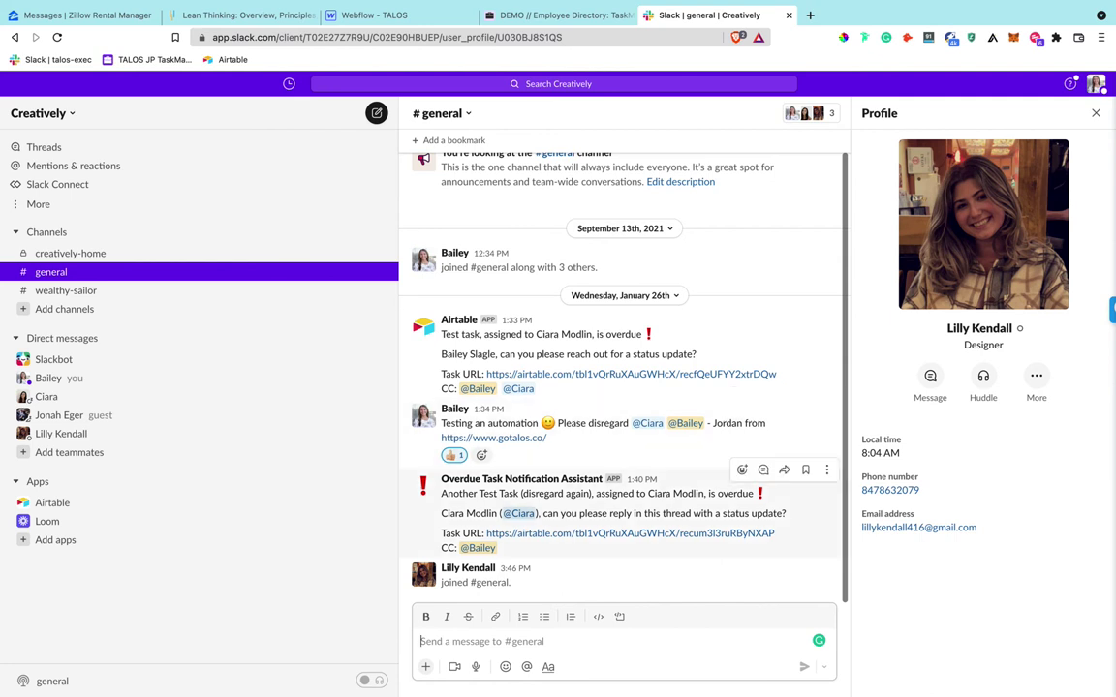
pyautogui.moveTo(441, 493); pyautogui.dragTo(497, 548)
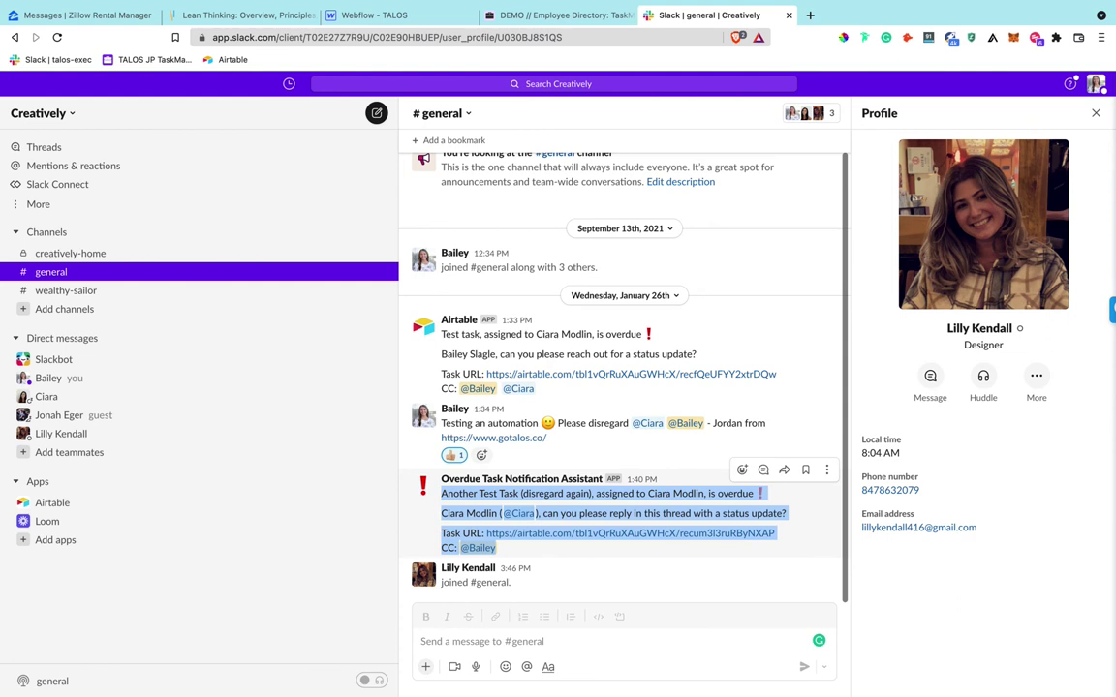
pyautogui.click(535, 514)
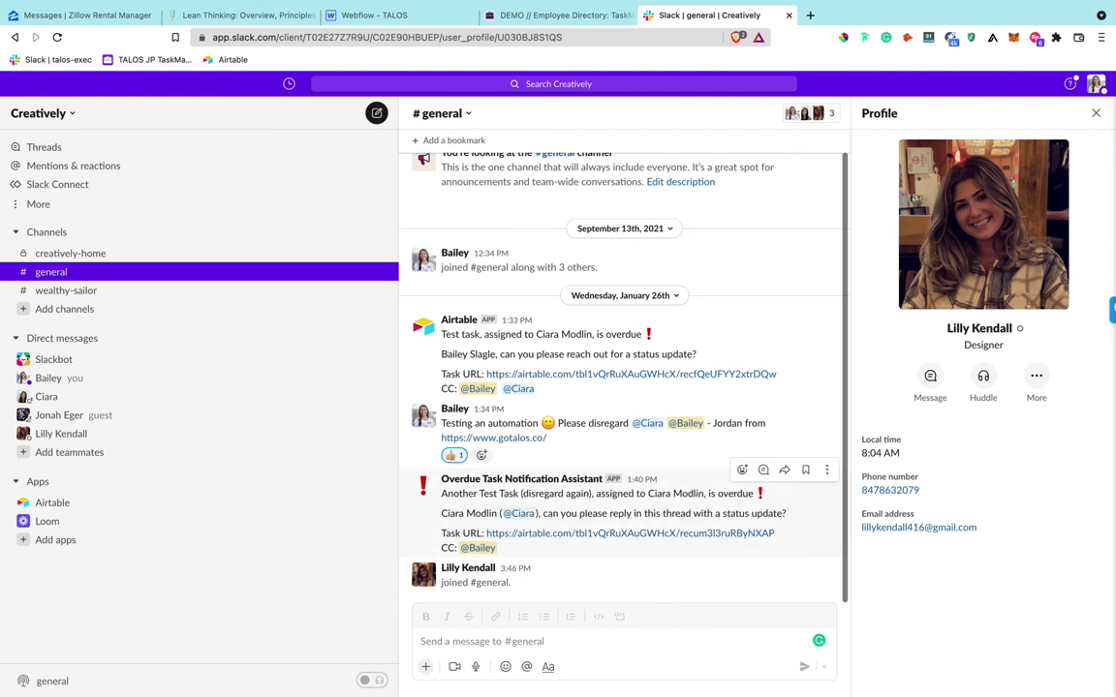
pyautogui.moveTo(441, 549); pyautogui.dragTo(497, 549)
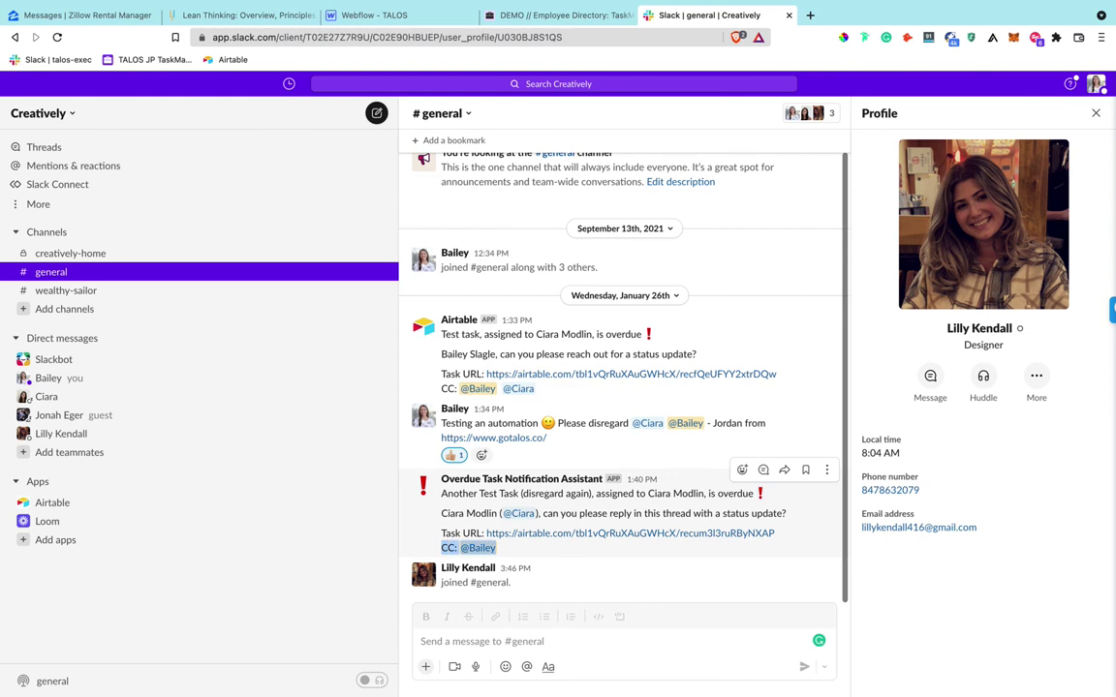
pyautogui.click(499, 549)
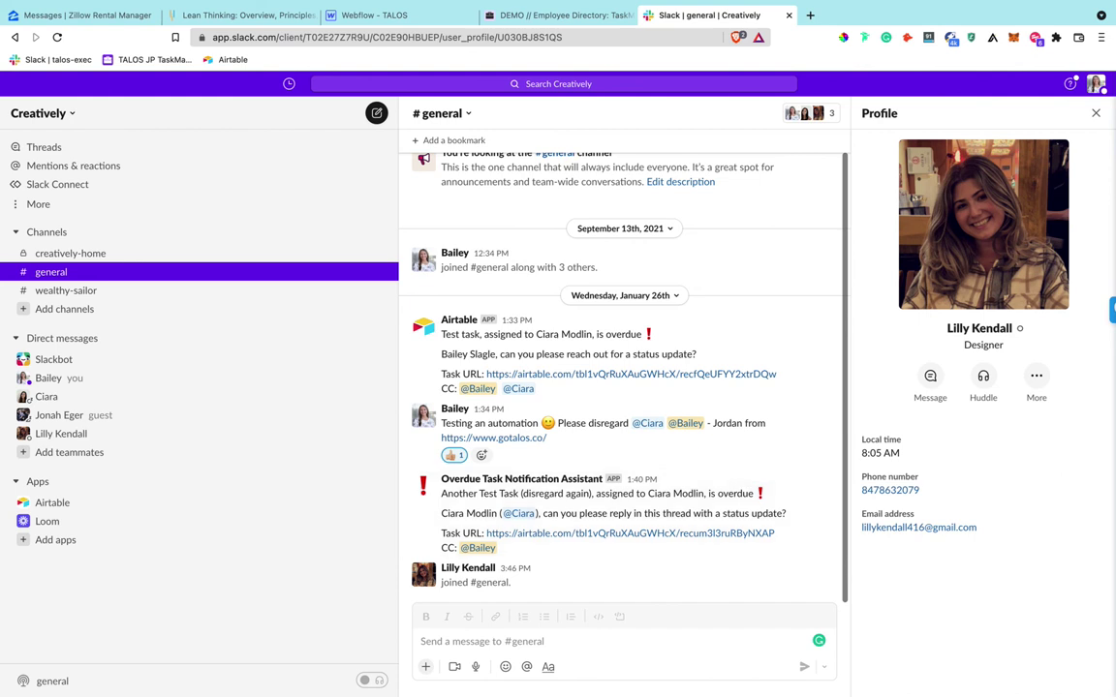
# Step: Leave Slack and open the gotalos.co website in a new browser tab
pyautogui.click(557, 16)
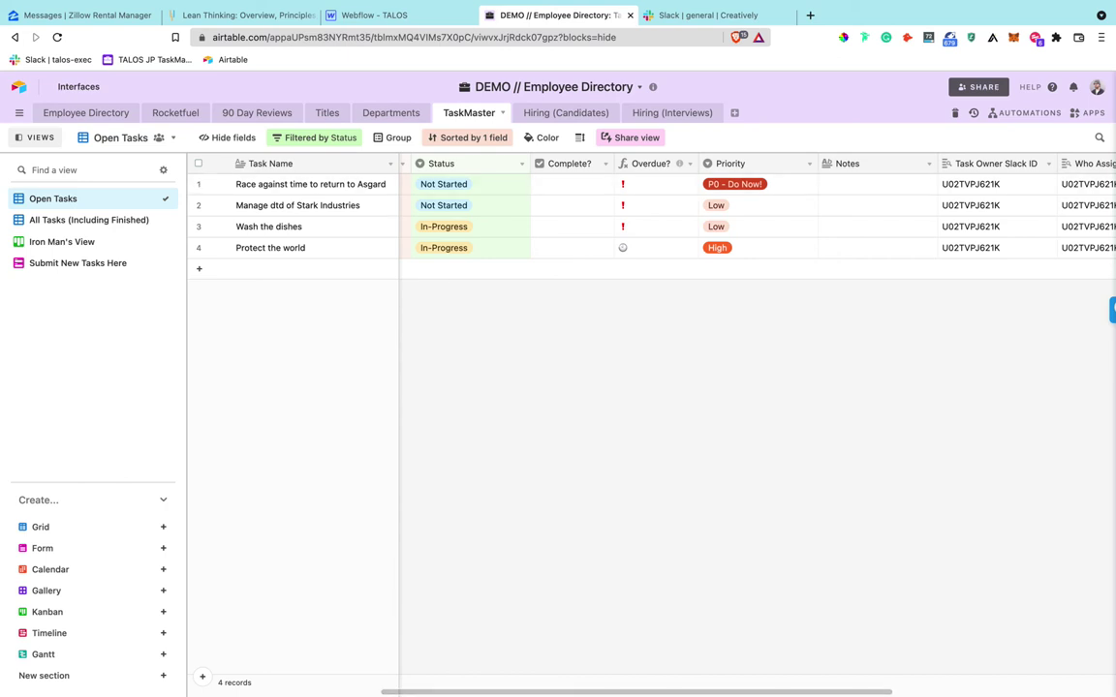
pyautogui.press('super+t')
pyautogui.write('go')
pyautogui.press('Return')
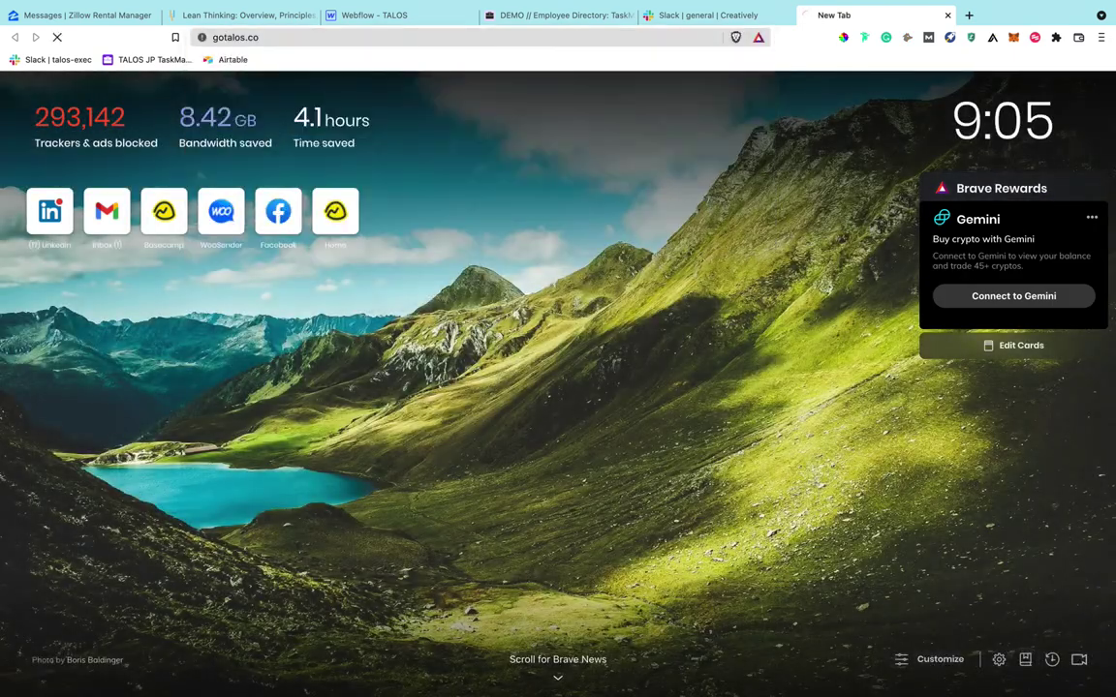